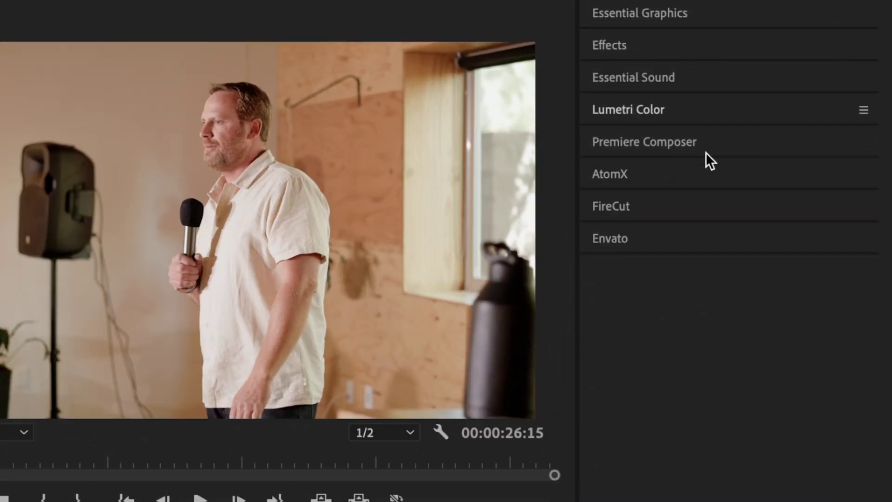
Step: Expand the Premiere Composer extension panel from the panel list on the right
click(705, 145)
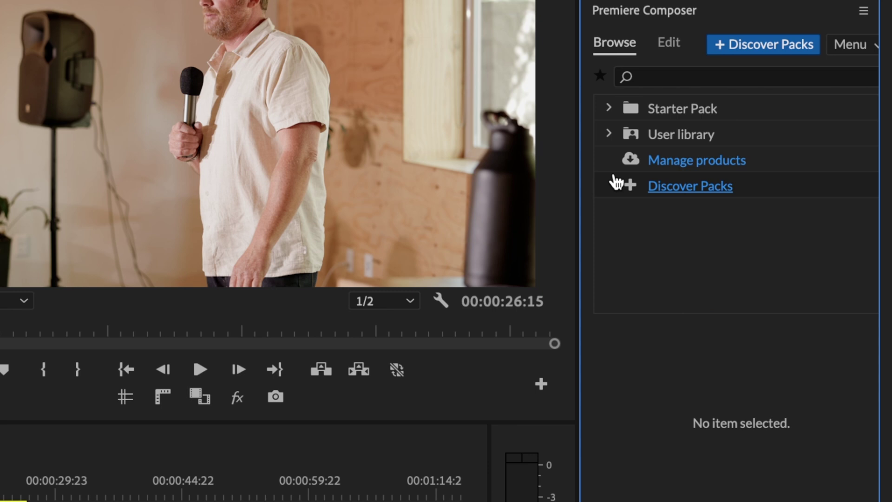
Step: Preview 1-Line Fill Text Box 1 - Up under Starter Pack > Text Boxes and cue the playhead near the start
click(610, 107)
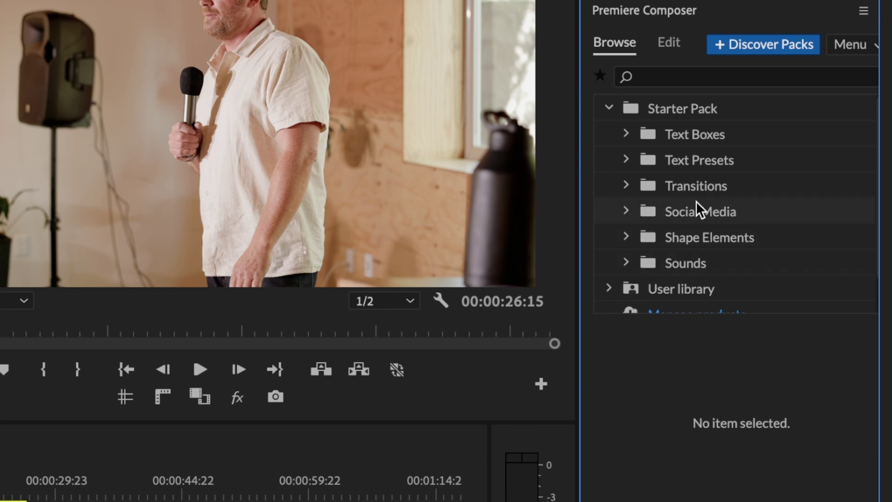
click(626, 134)
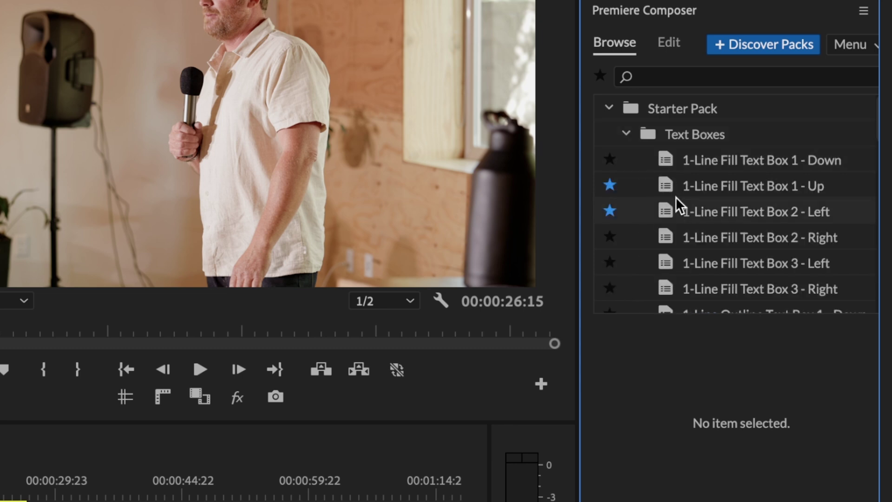
click(666, 187)
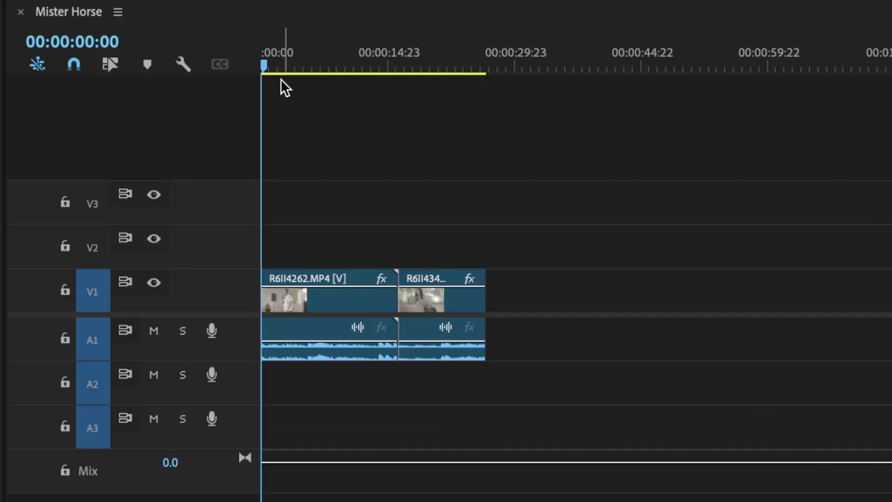
click(272, 63)
Step: Insert the 1-Line Fill Text Box 1 - Up title at about 00:00:04:00 and play it back
drag(273, 62, 283, 63)
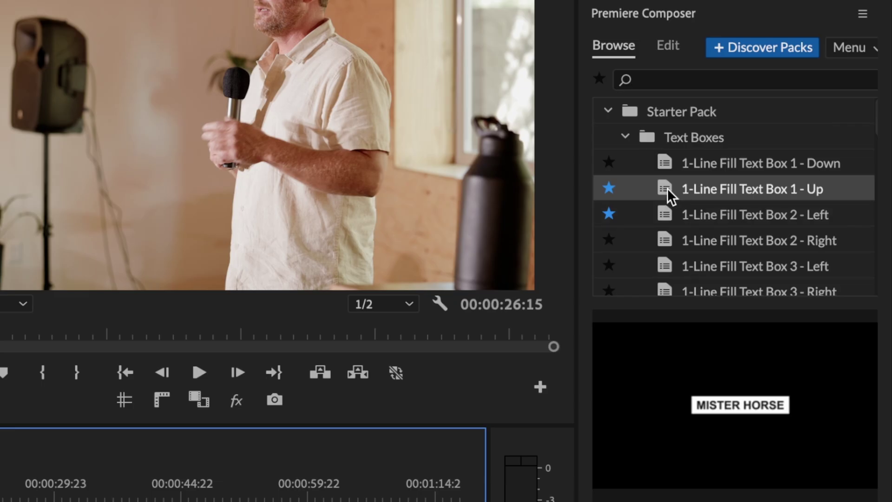
double_click(667, 188)
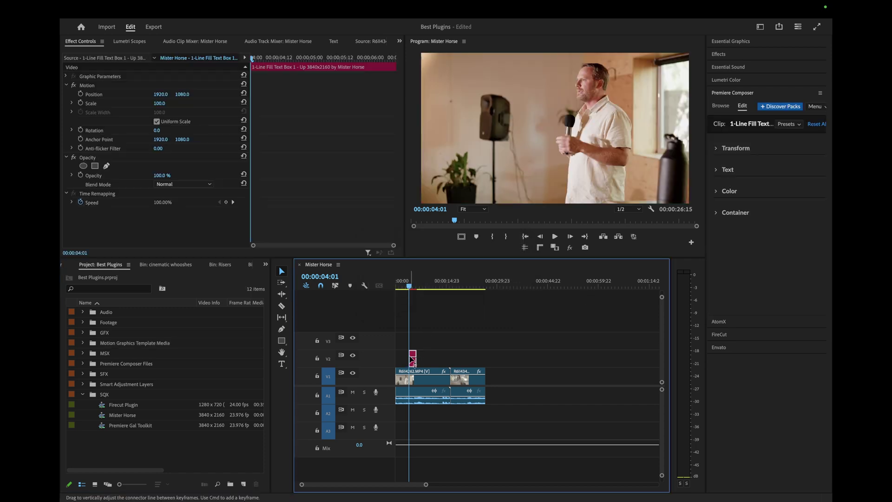
scroll(421, 358, up, 5)
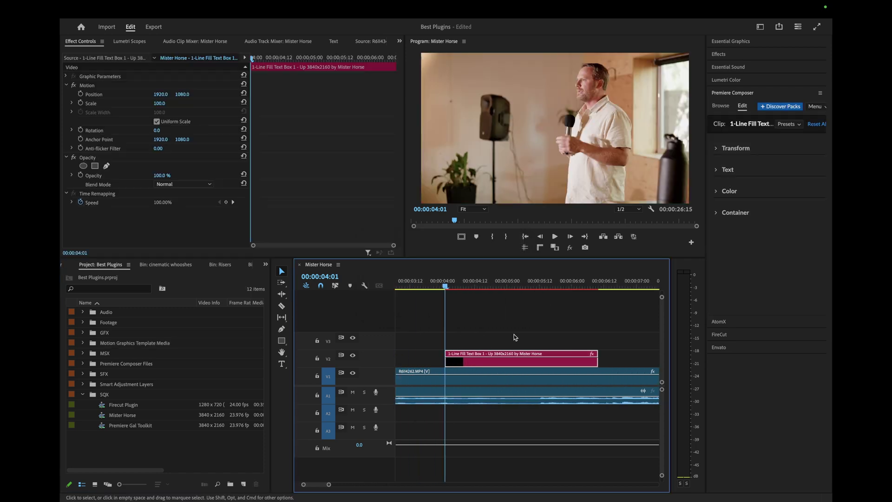
key(space)
key(space)
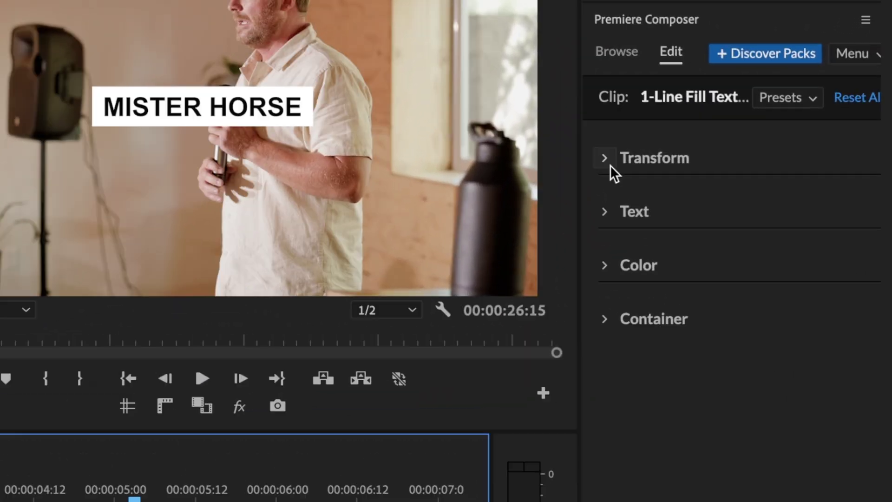
Step: Test the title's Transform position, scale, rotation and skew, returning it to centre
click(605, 158)
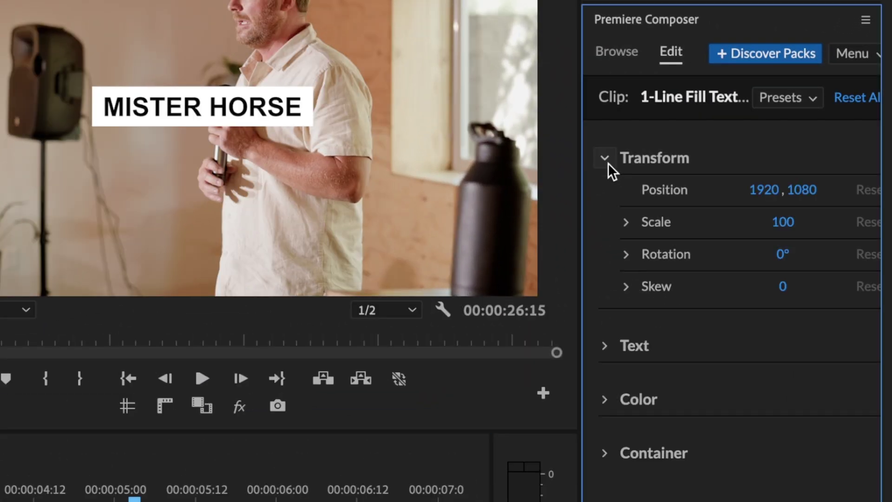
drag(758, 190, 493, 191)
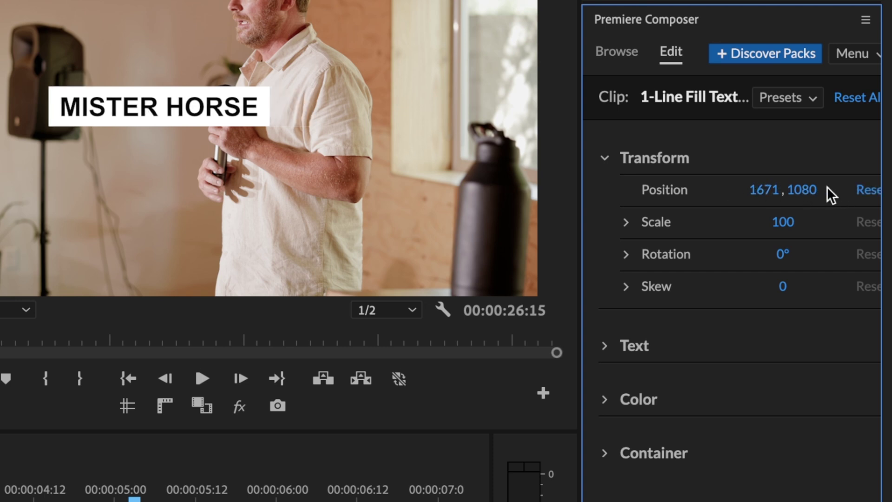
drag(802, 190, 833, 189)
drag(516, 167, 295, 205)
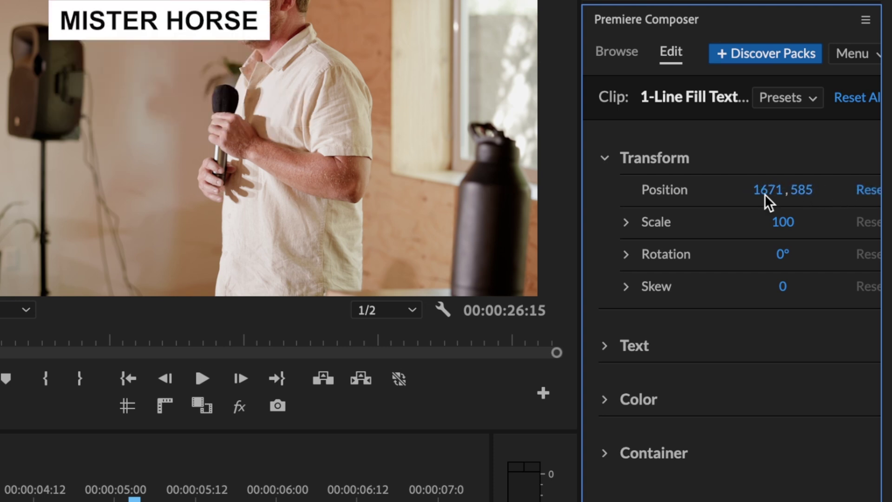
click(866, 190)
mouse_move(783, 222)
mouse_down()
mouse_move(853, 226)
mouse_move(782, 223)
mouse_up()
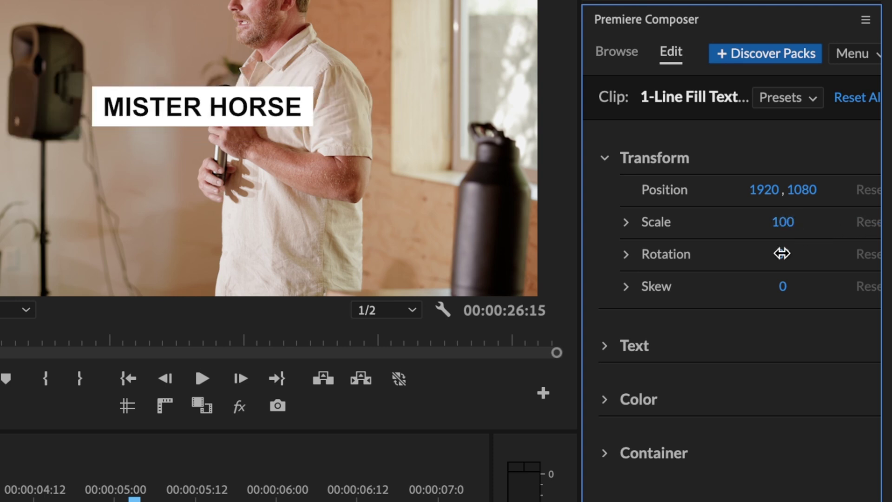
drag(785, 254, 820, 260)
mouse_move(783, 288)
mouse_down()
mouse_move(760, 290)
mouse_move(788, 293)
mouse_up()
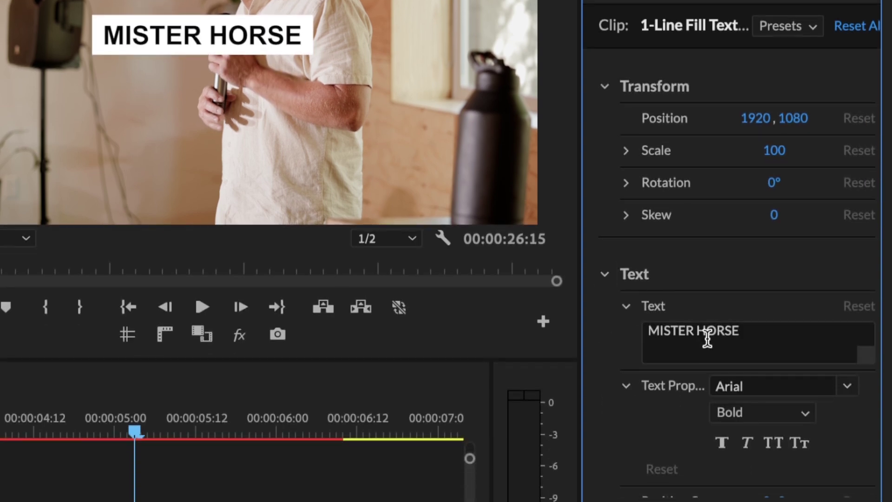
Step: Replace the MISTER HORSE text with Be Creative and set the font to Raleway
click(707, 371)
double_click(706, 371)
text(Be C)
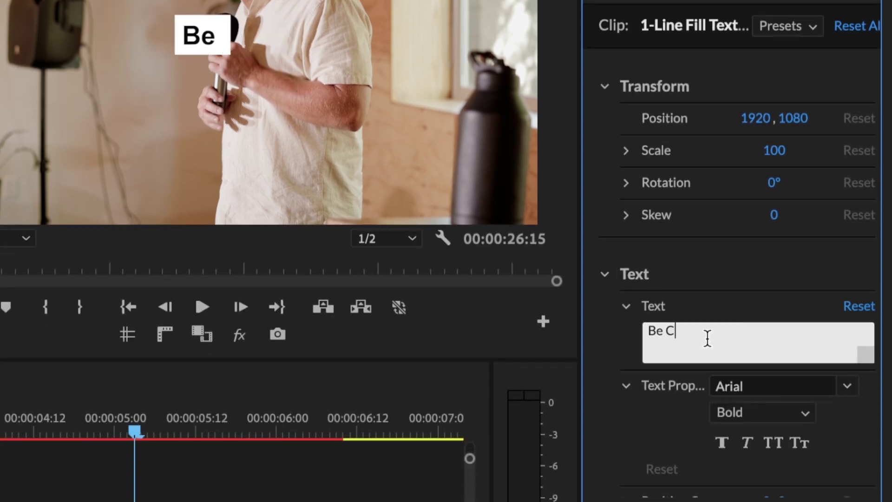
text(reative)
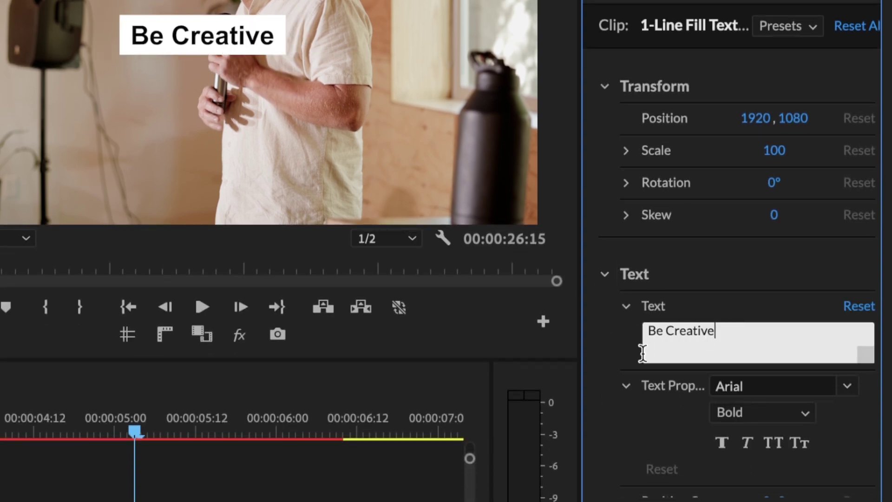
click(852, 411)
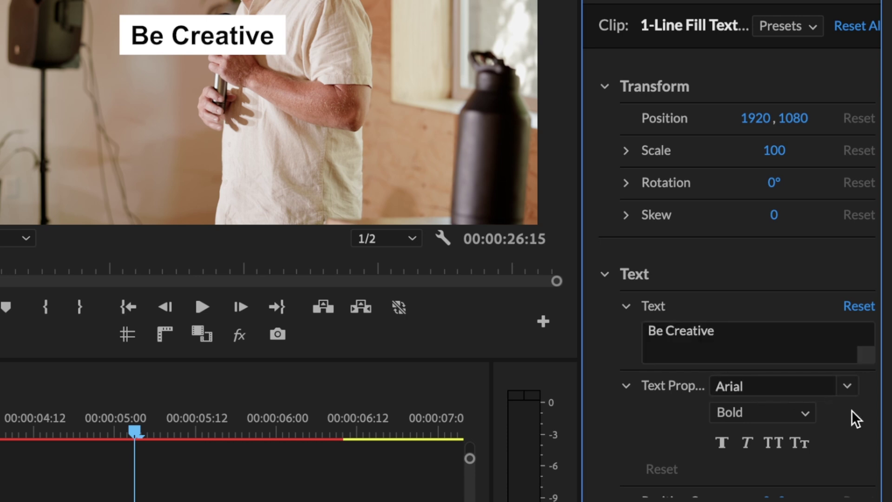
click(817, 386)
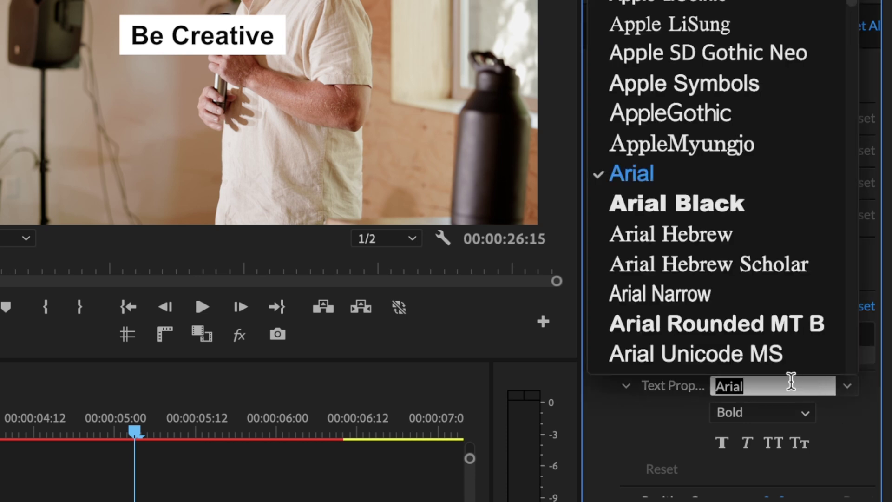
text(raleway)
click(723, 419)
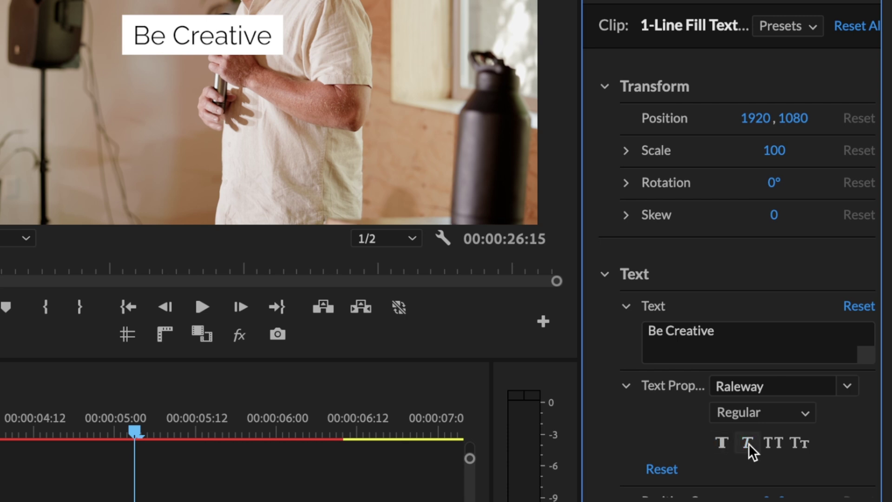
scroll(868, 437, down, 3)
scroll(868, 437, down, 3)
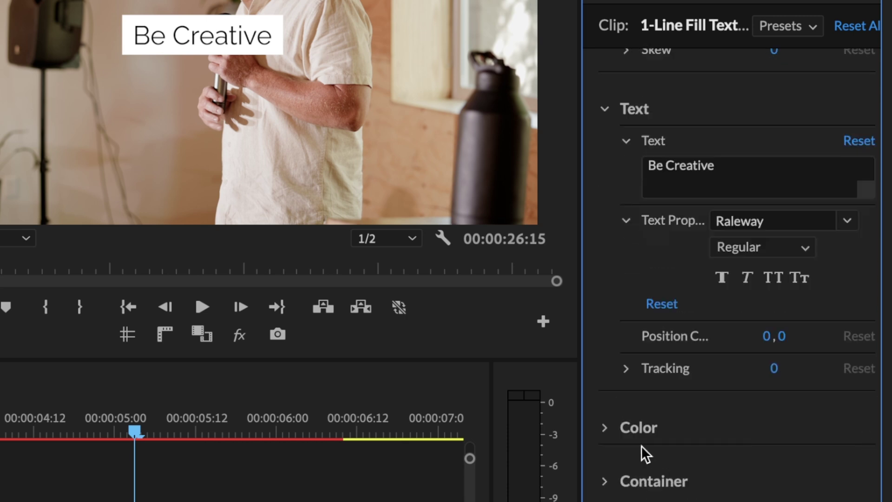
click(601, 421)
scroll(653, 425, down, 3)
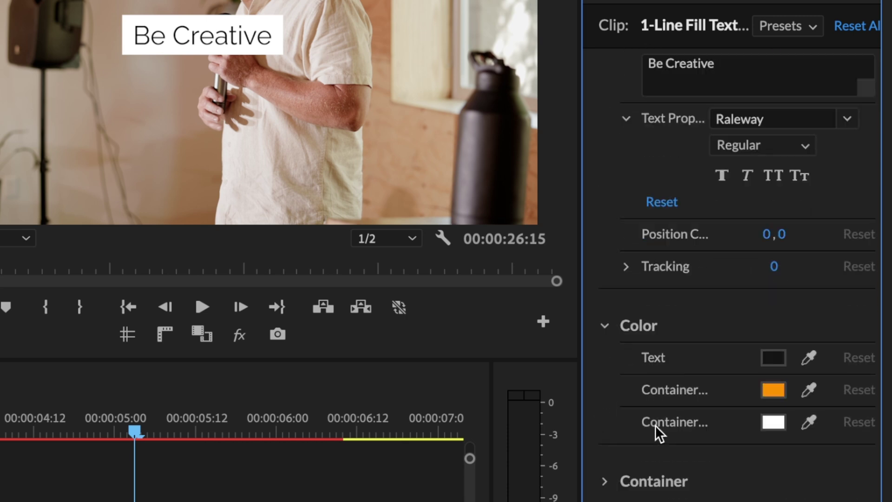
Step: Set the title's Container colour to ff0000 red and its Text colour to ffffff white, then review
click(769, 423)
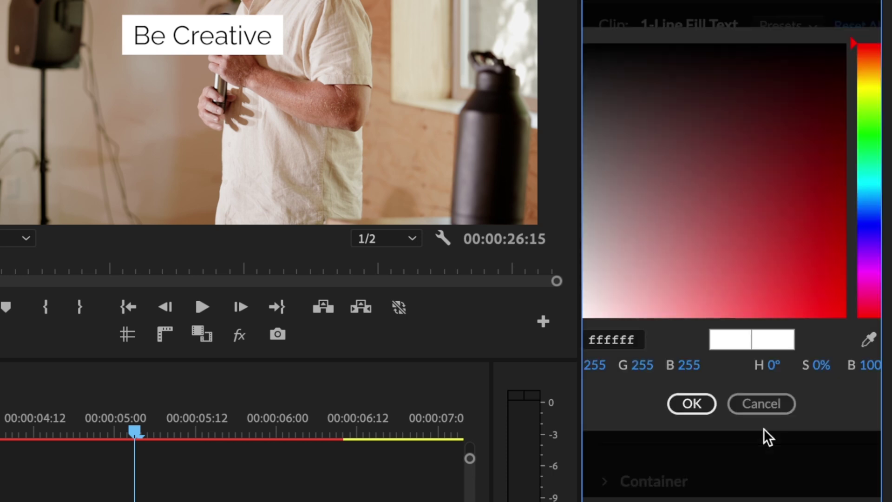
click(845, 317)
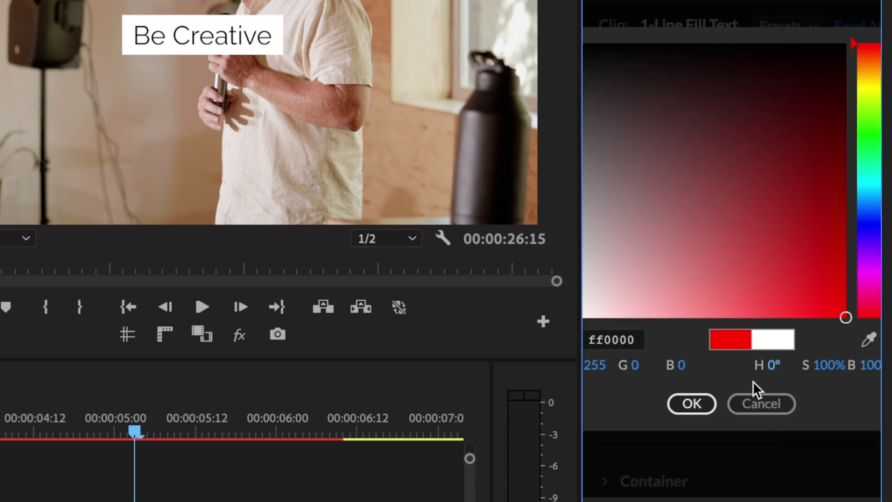
click(690, 404)
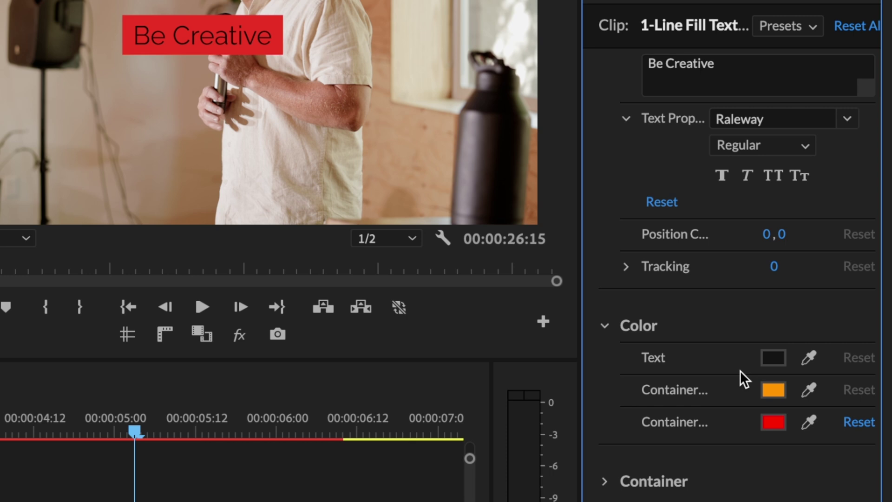
click(773, 358)
drag(669, 271, 588, 328)
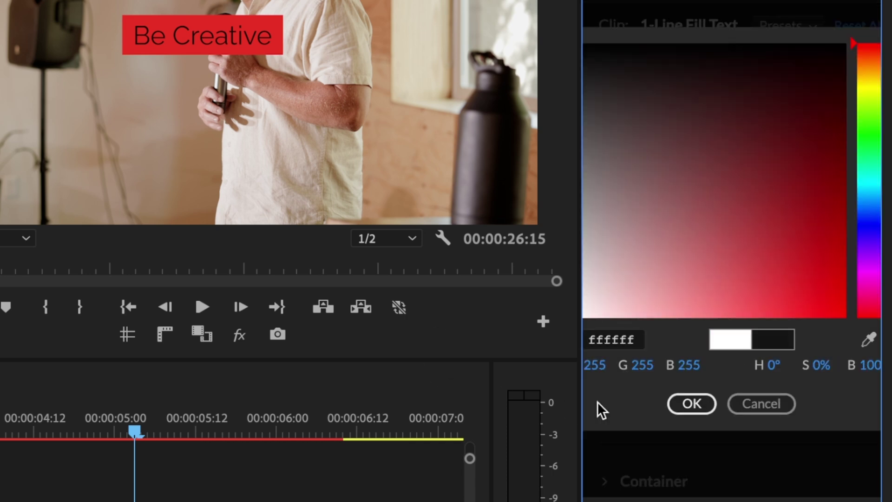
click(682, 401)
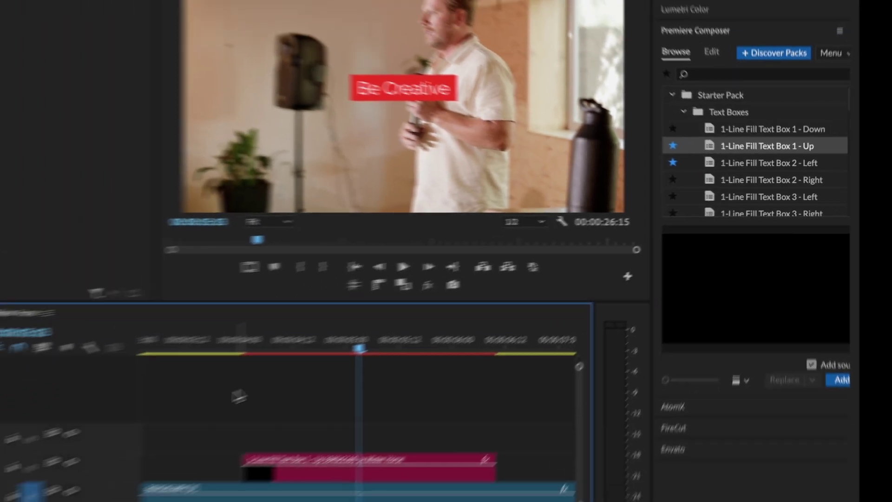
click(420, 289)
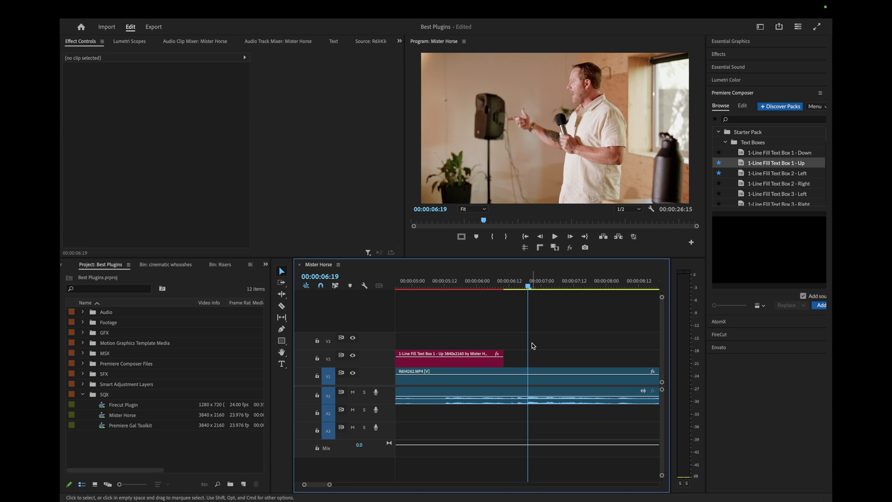
Step: Zoom the timeline and step the playhead precisely onto the clip cut at 00:00:16:07
key(minus)
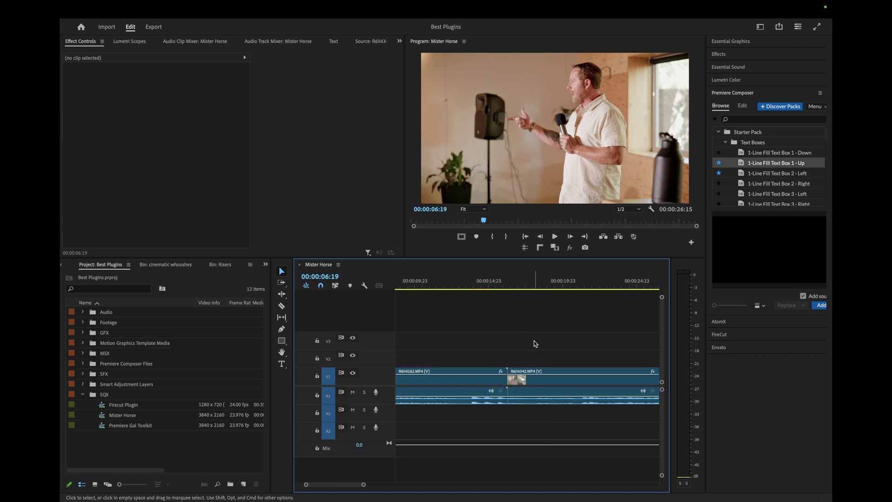
key(minus)
key(minus)
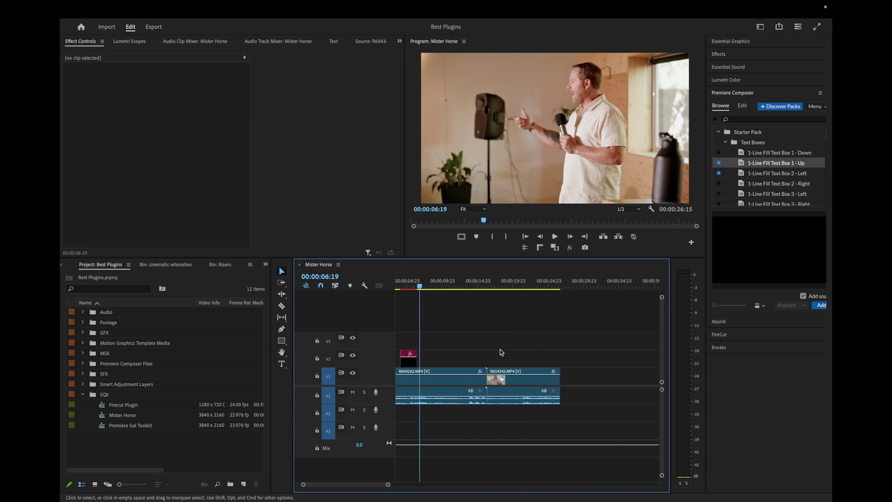
key(Down)
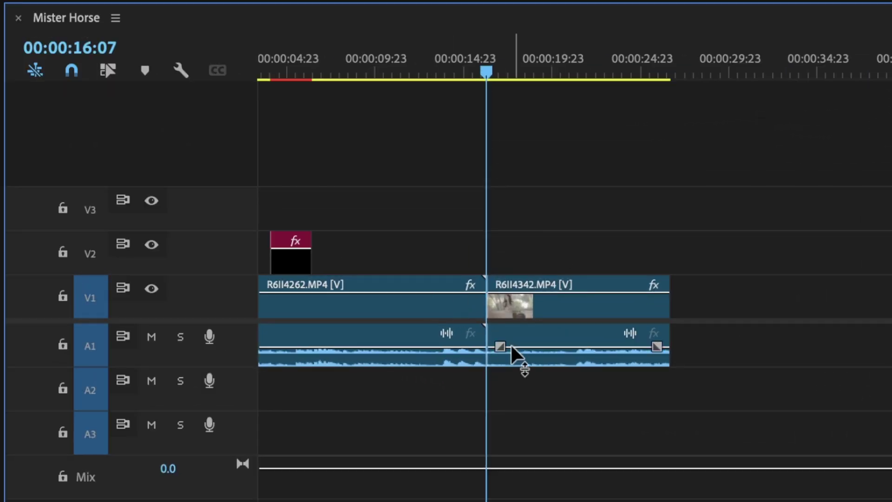
key(equal)
key(equal)
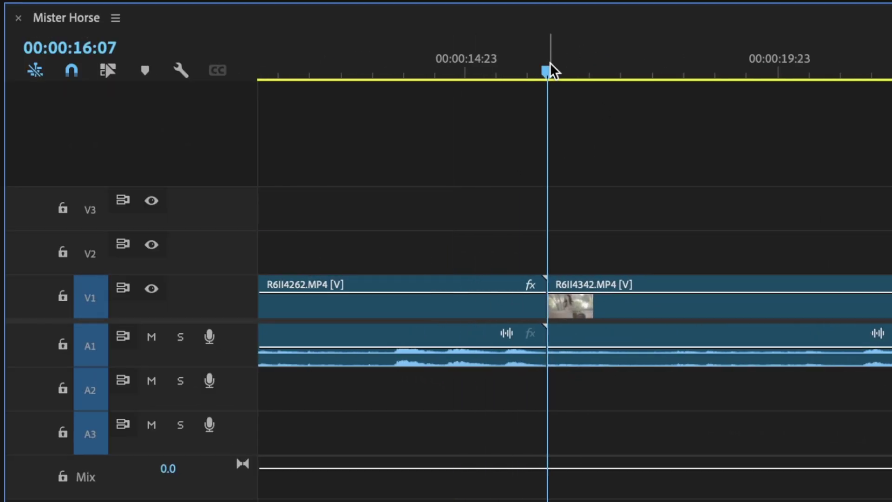
key(Left)
key(Right)
key(Right)
key(Right)
key(Left)
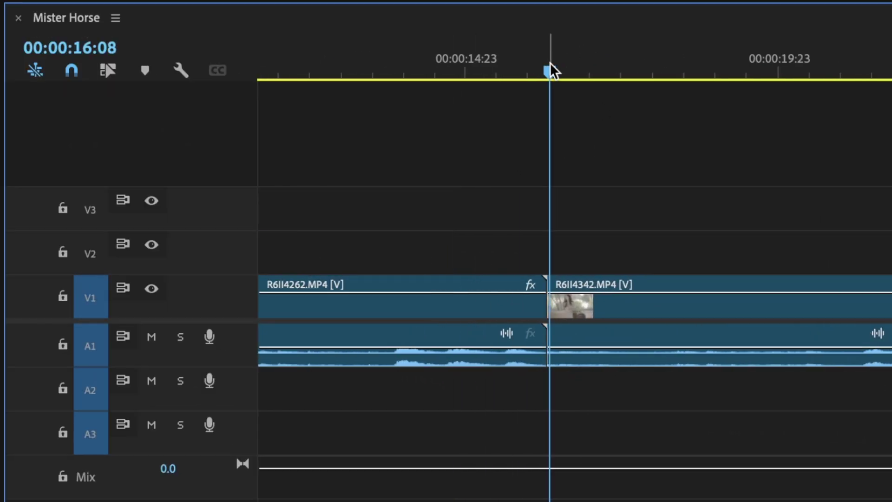
key(Left)
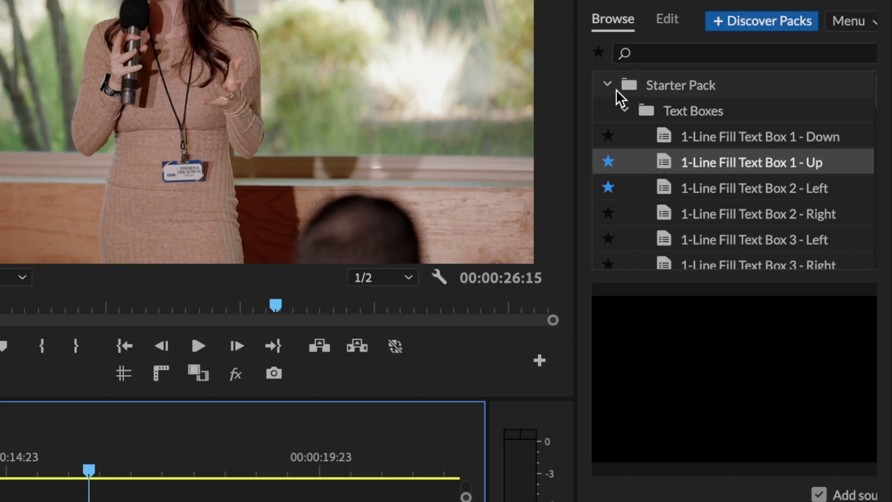
Step: Preview the Starter Pack Pan transition and its Left, Bottom and Right variants
click(623, 111)
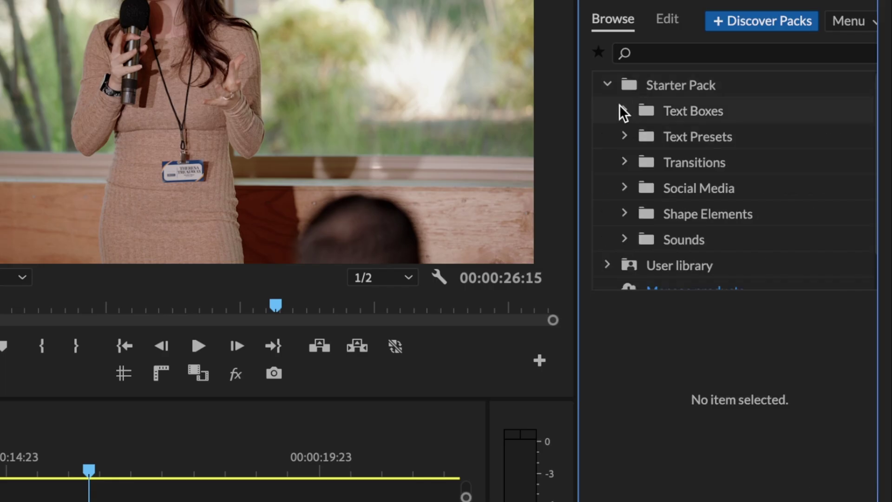
click(623, 162)
scroll(649, 210, down, 1)
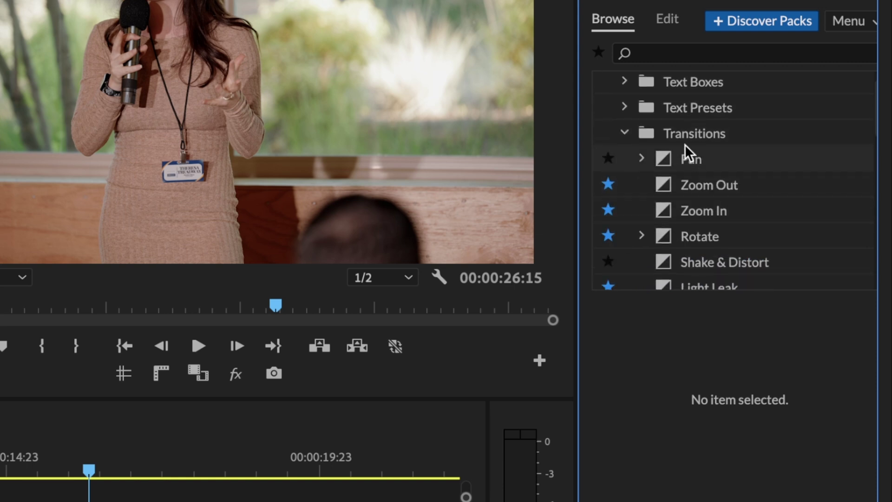
click(671, 166)
click(643, 159)
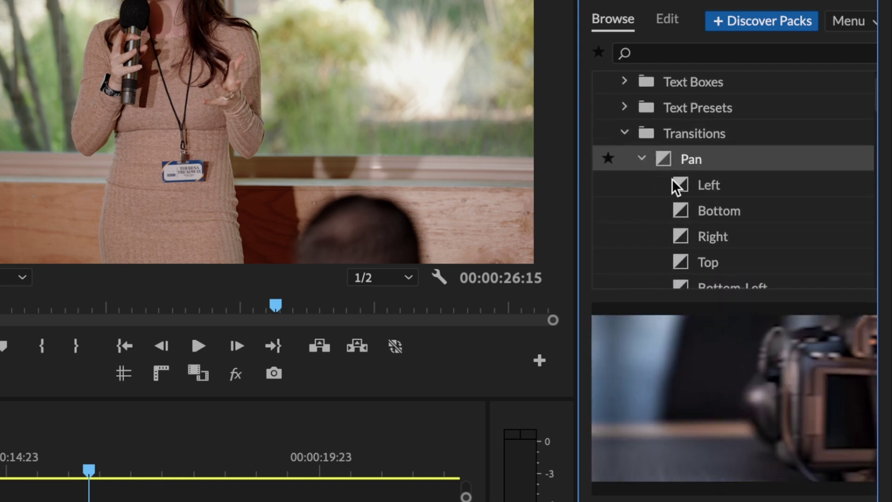
click(682, 212)
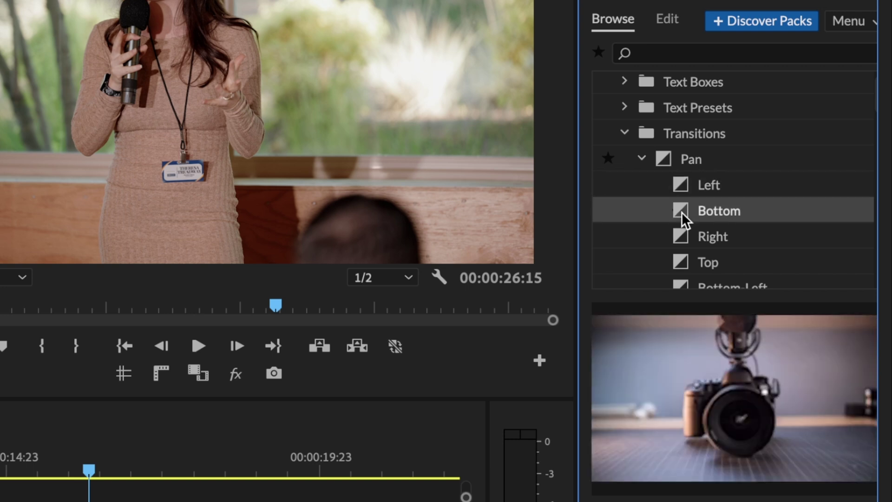
click(683, 231)
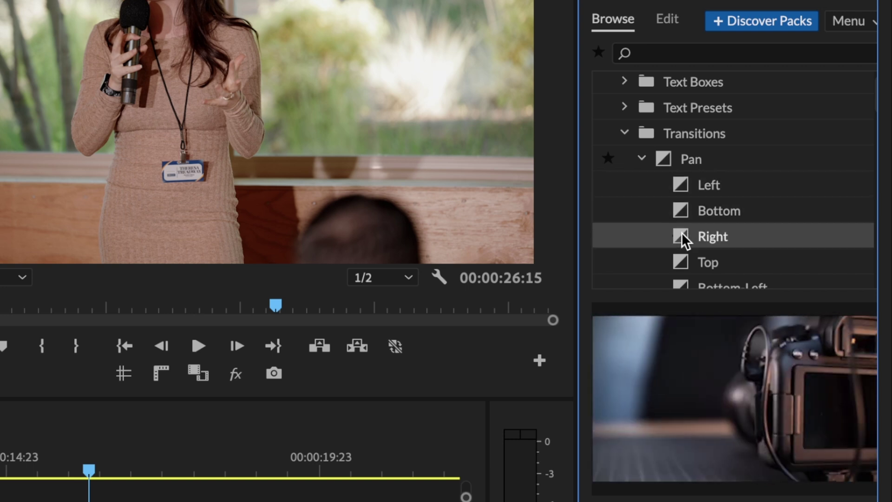
click(641, 159)
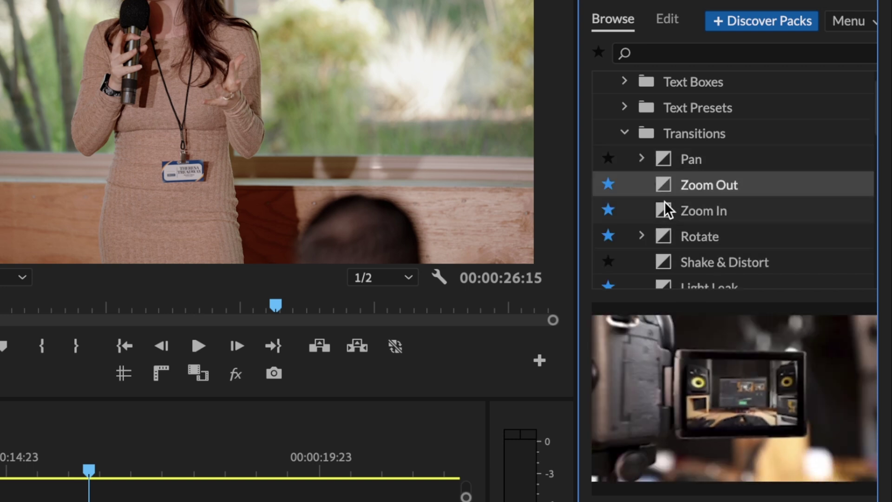
Step: Preview the Zoom In and Light Leak transitions
click(668, 209)
scroll(664, 222, down, 1)
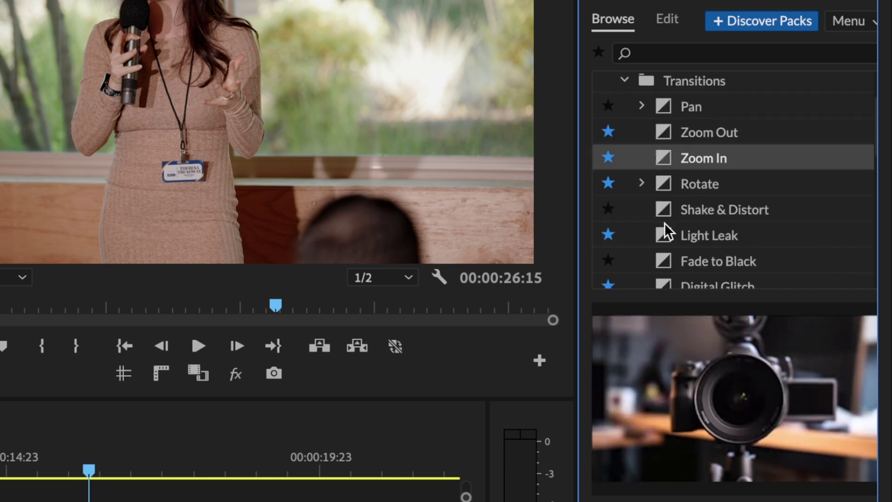
scroll(654, 184, down, 1)
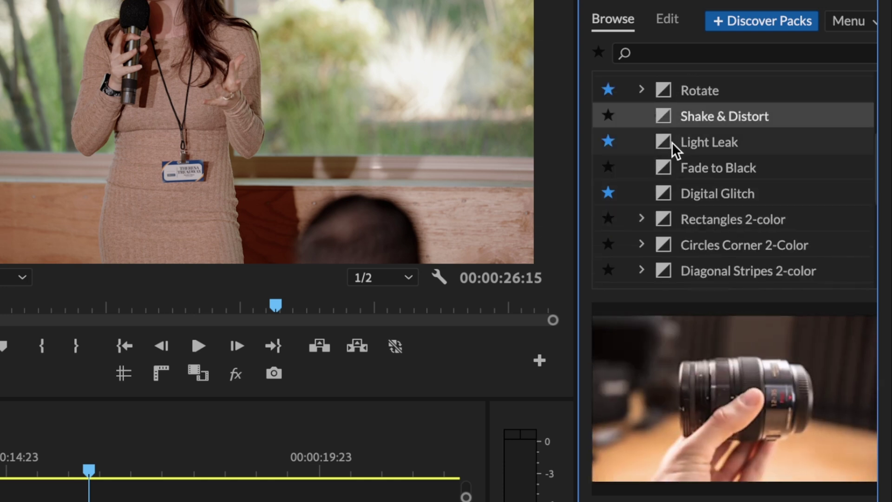
click(670, 145)
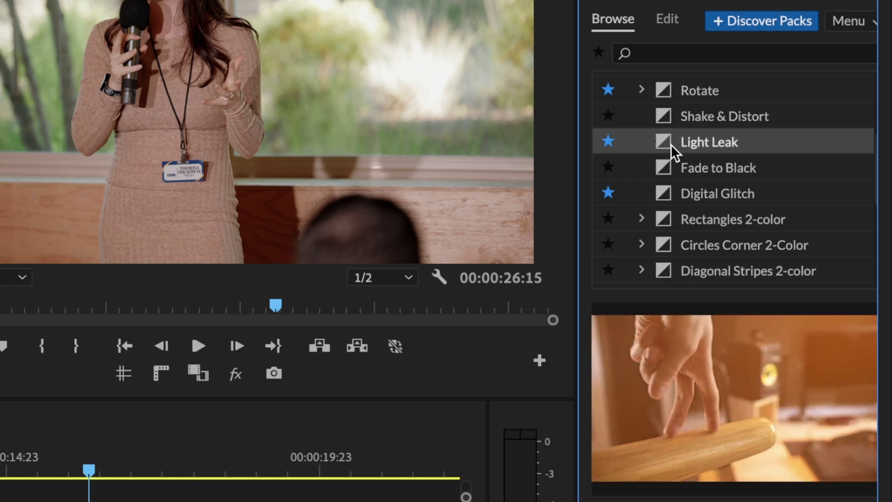
Step: Add the Light Leak transition over the cut at 16:07 and review it from a second earlier
double_click(671, 145)
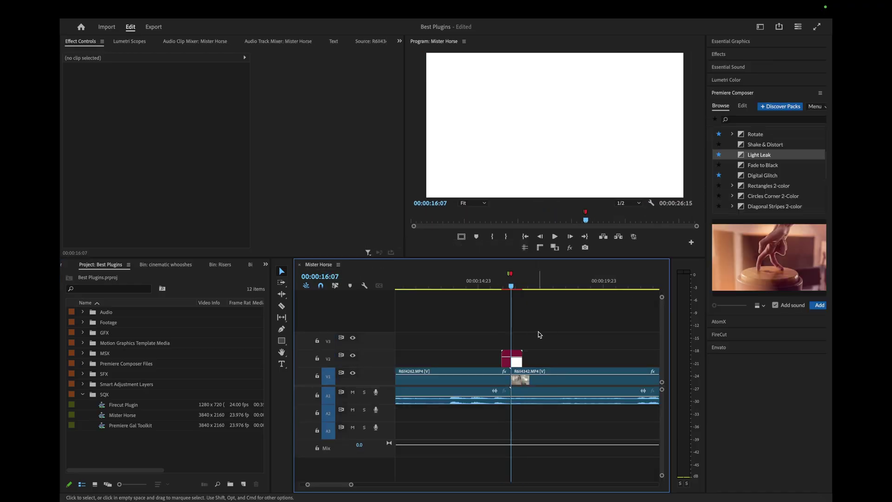
click(488, 282)
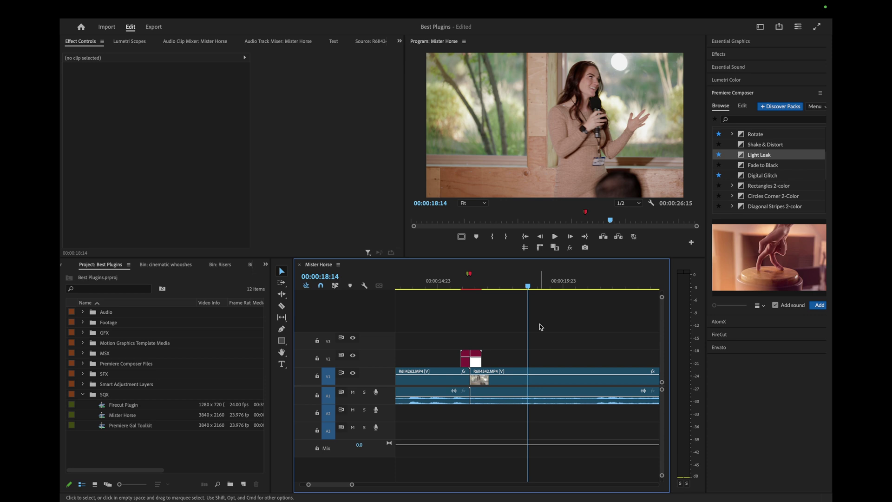
key(minus)
key(Up)
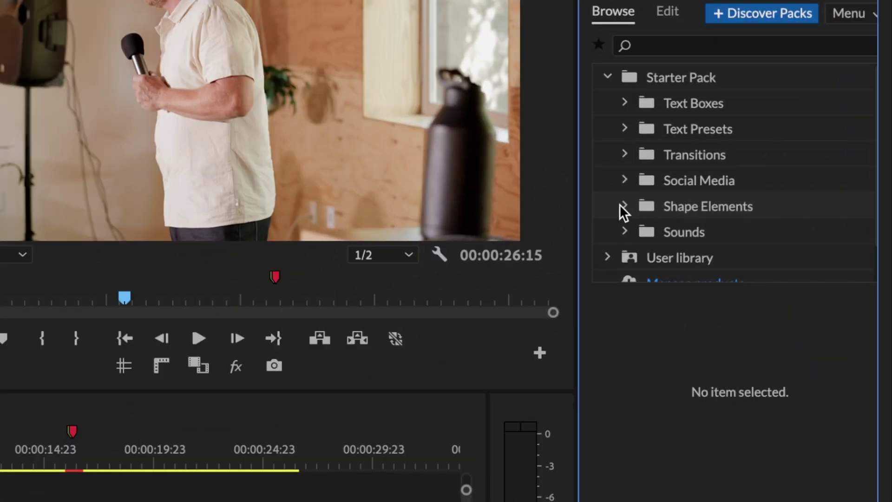
Step: Preview Arrow, Circle Stroke, Particle Fireworks and rectangle stroke Shape Elements, then expand Circle Stroke Custom Duration
click(622, 206)
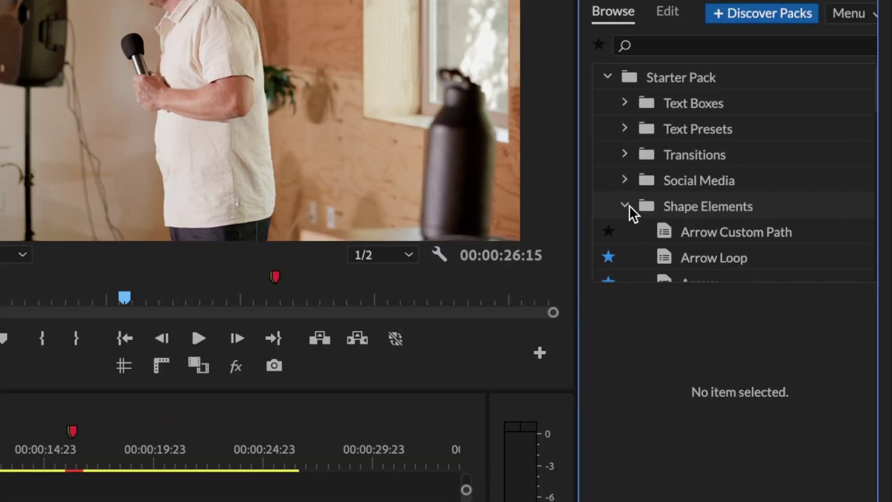
scroll(677, 206, down, 3)
click(669, 139)
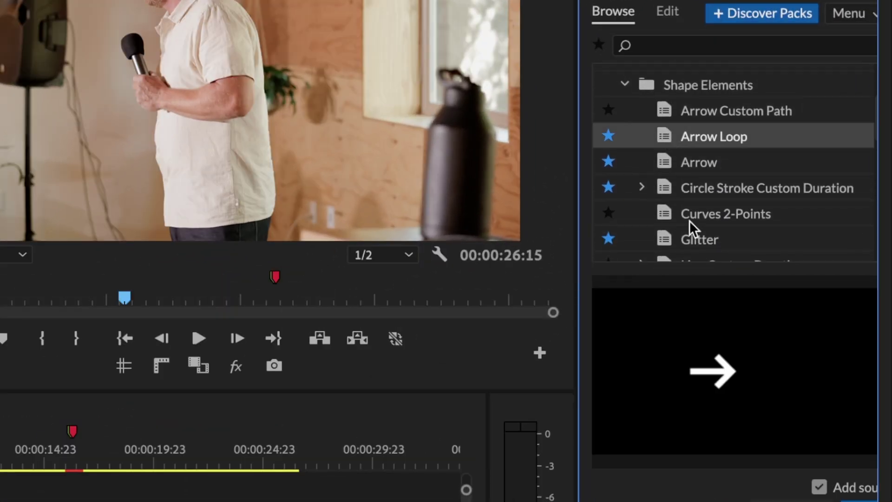
click(670, 164)
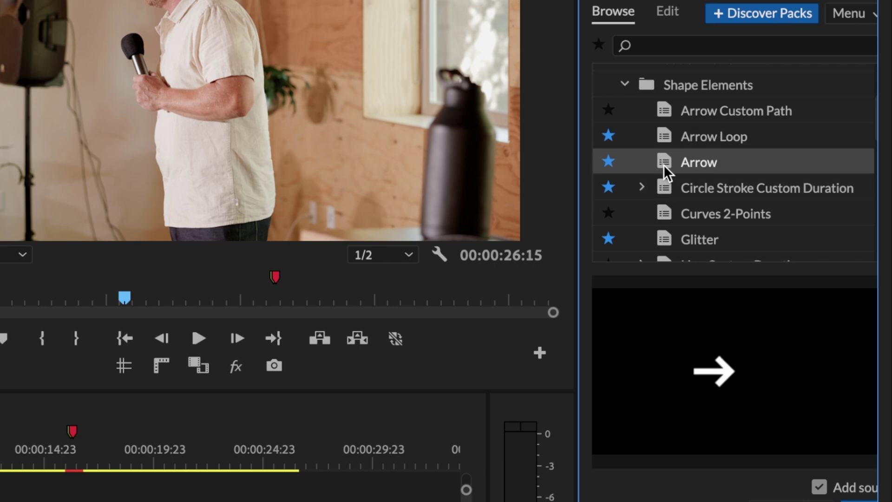
click(668, 191)
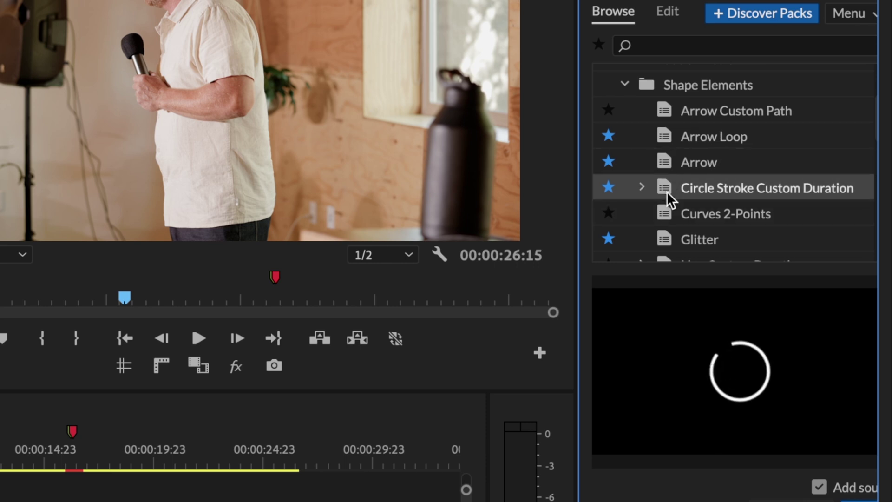
scroll(666, 192, down, 2)
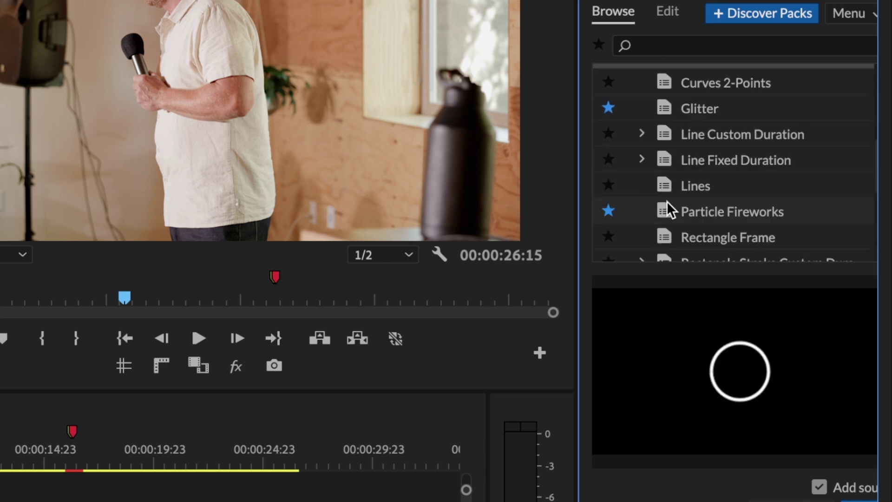
click(664, 202)
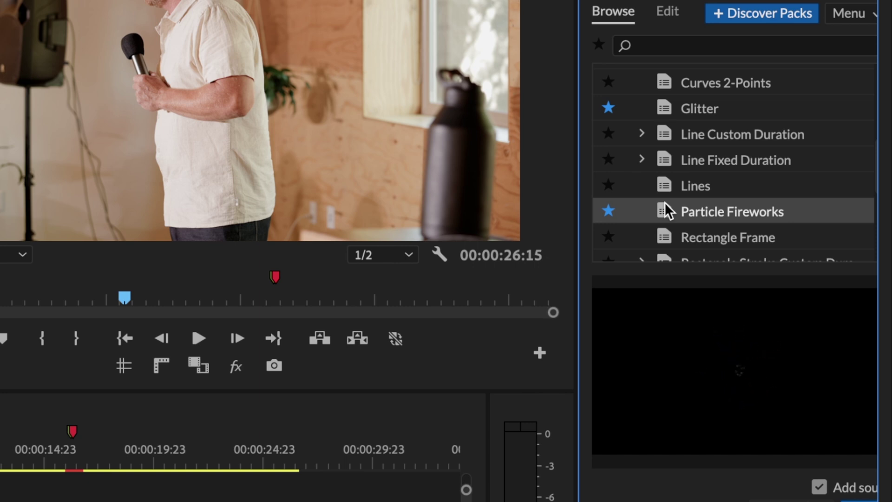
scroll(664, 202, down, 2)
click(671, 160)
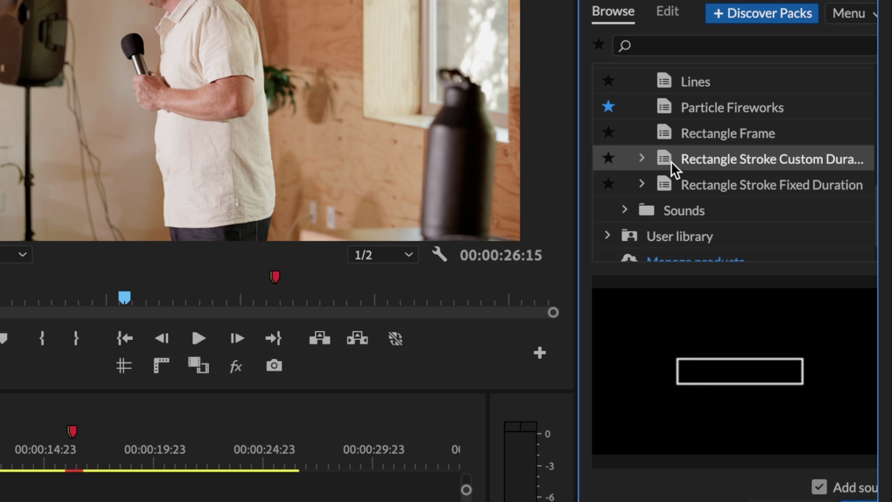
scroll(672, 161, up, 3)
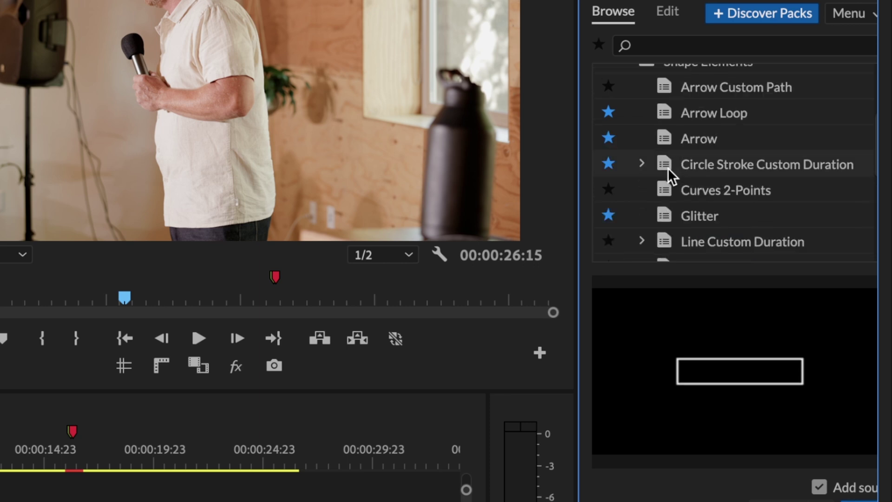
click(663, 164)
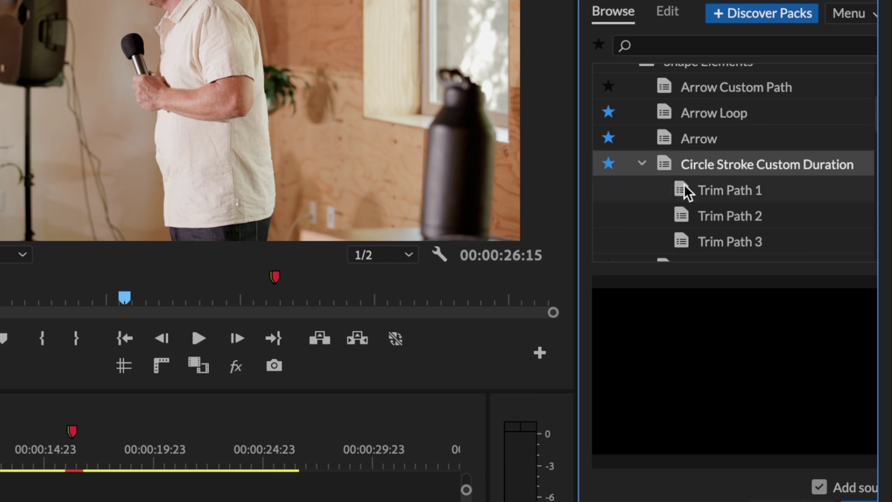
Step: Add the Circle Stroke Trim Path 1 variant to the sequence and colour it ff0000 red
double_click(691, 189)
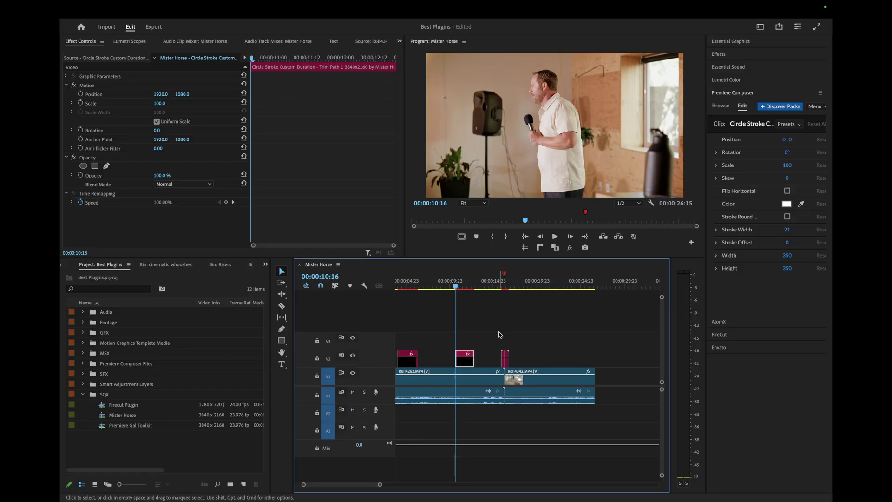
drag(458, 290, 466, 290)
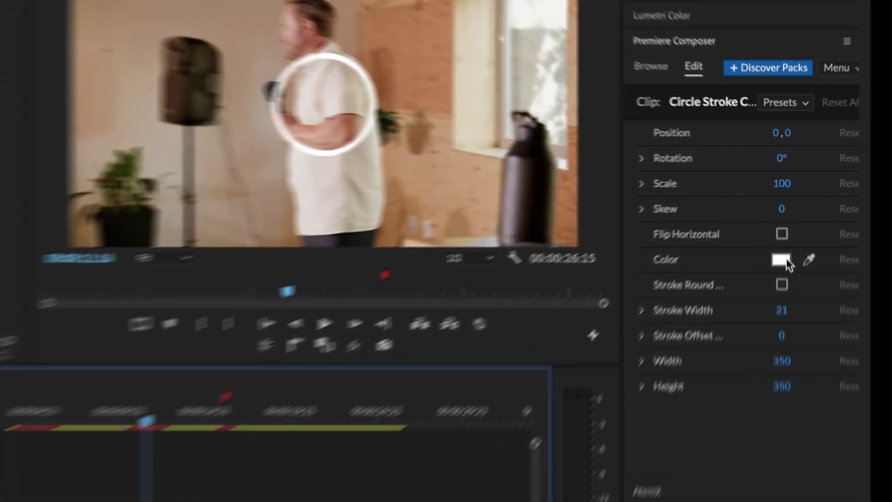
click(786, 259)
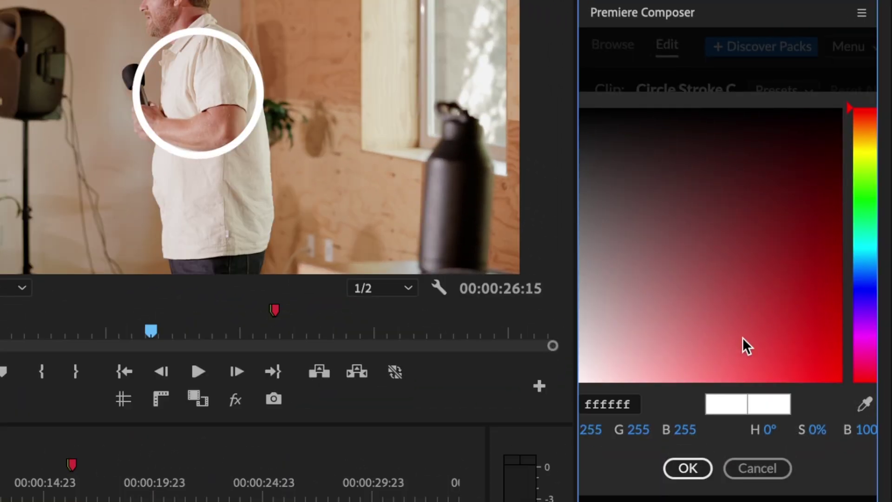
click(841, 382)
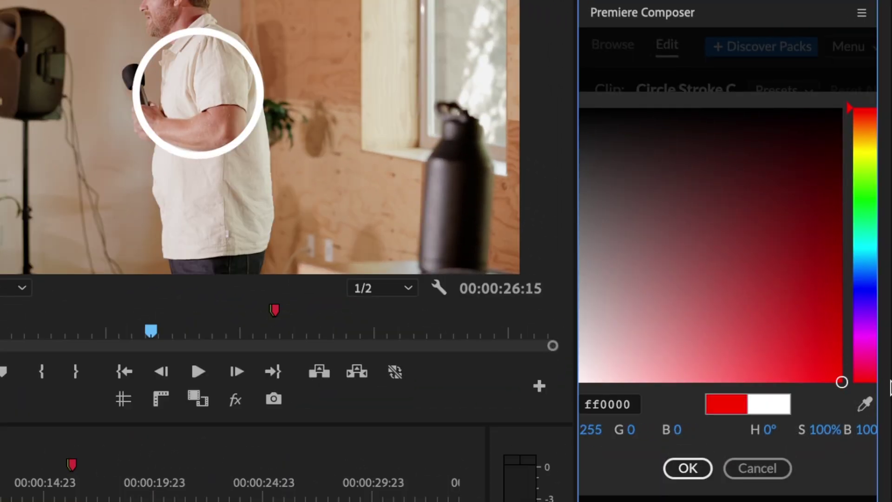
click(688, 468)
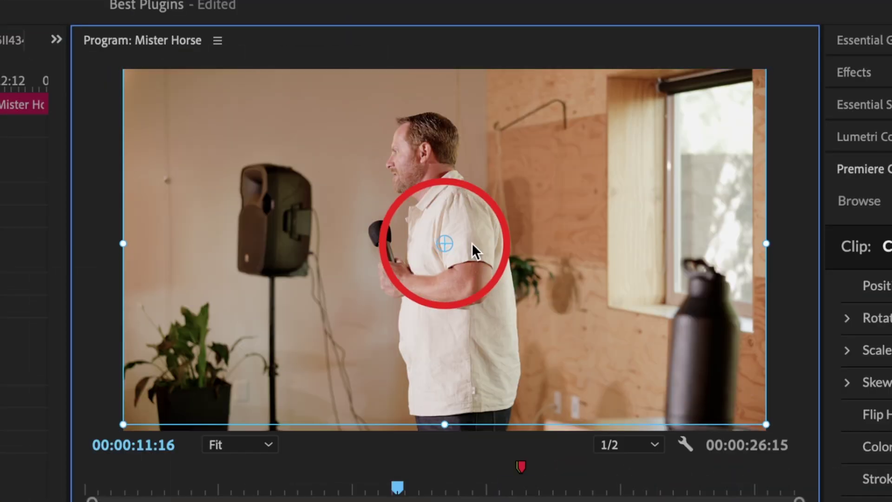
Step: Position the red circle around the speaker's head in the Program monitor
drag(472, 243, 451, 173)
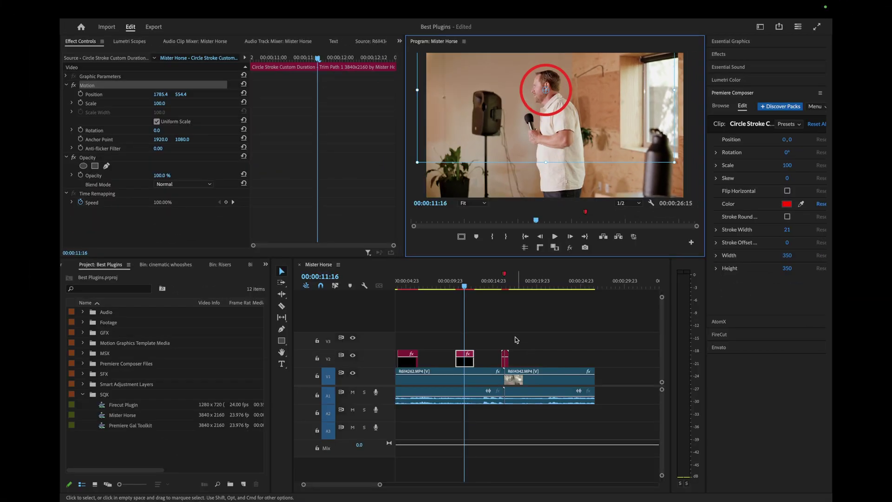
click(516, 339)
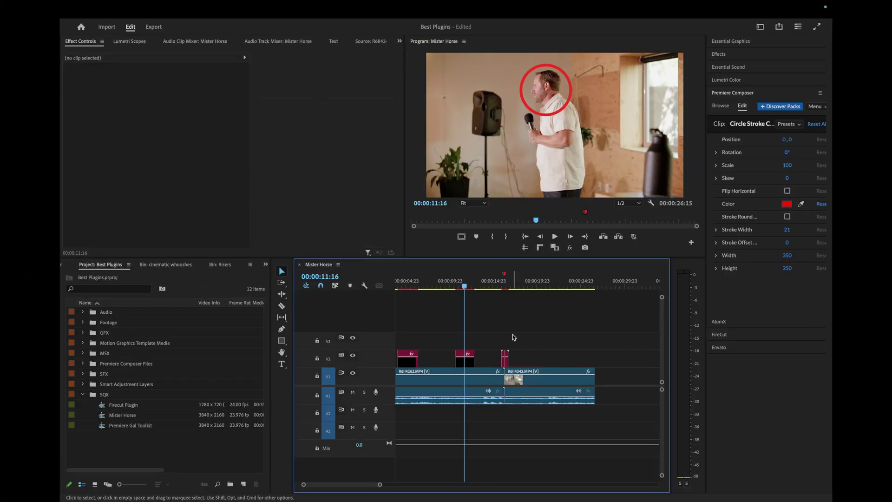
Step: Deselect the circle stroke clip, return to the Selection tool (V) and hide Premiere Composer
click(453, 284)
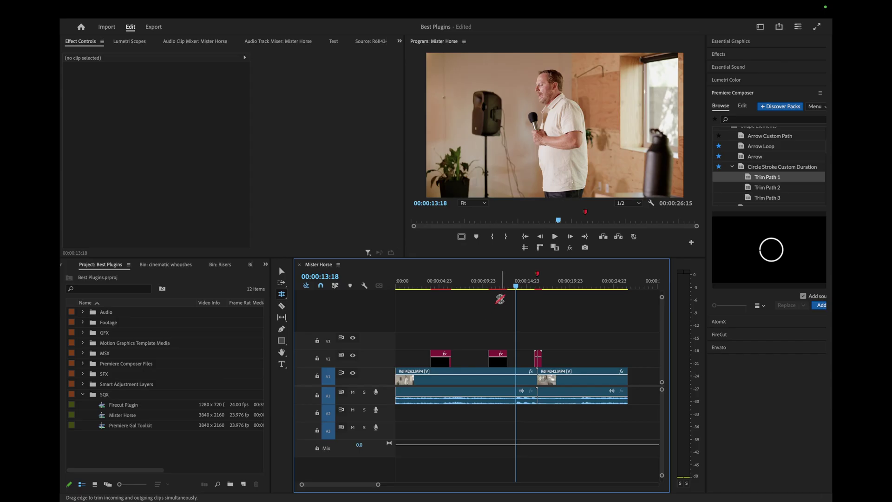
key(v)
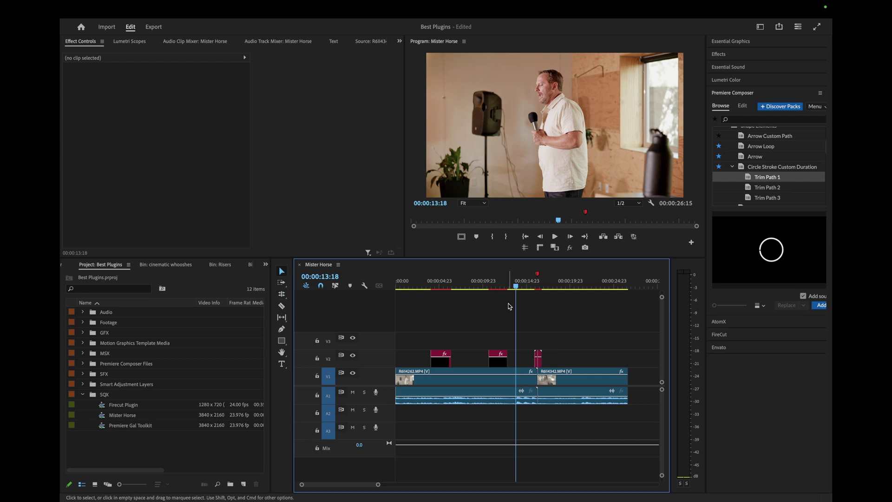
key(grave)
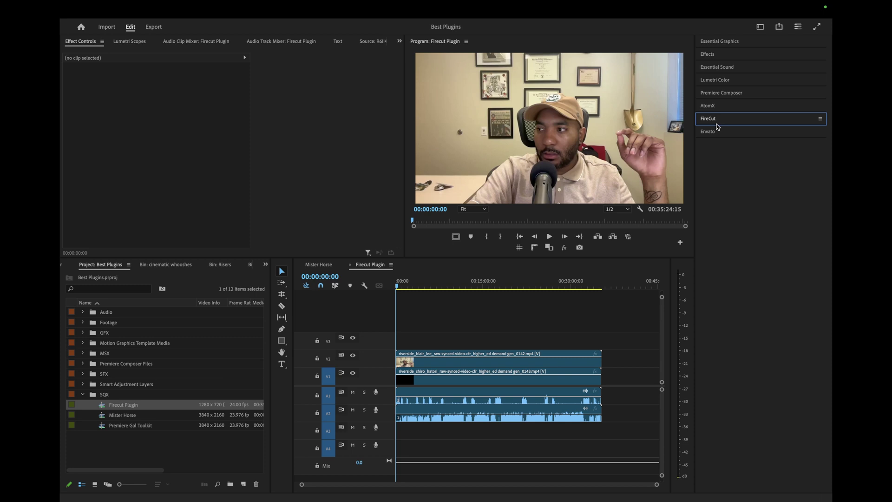
Step: Bring up FireCut's tool set and enter its Multi-track camera switching setup
click(714, 120)
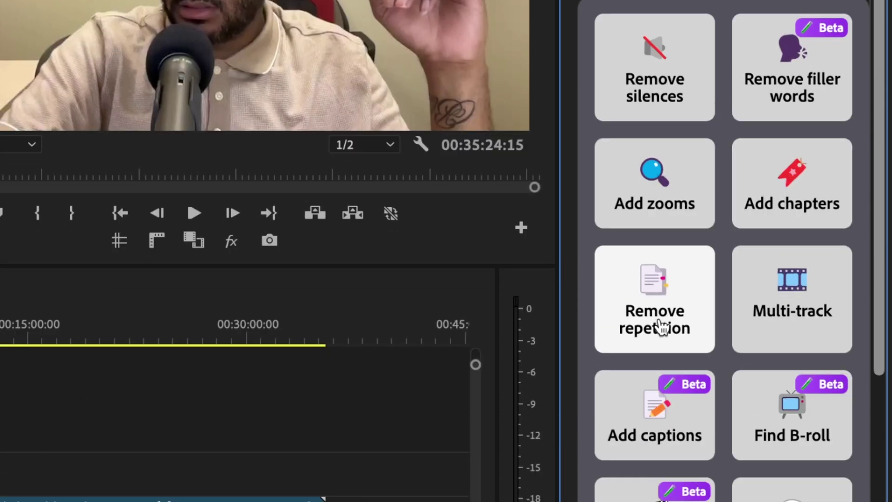
scroll(792, 312, down, 1)
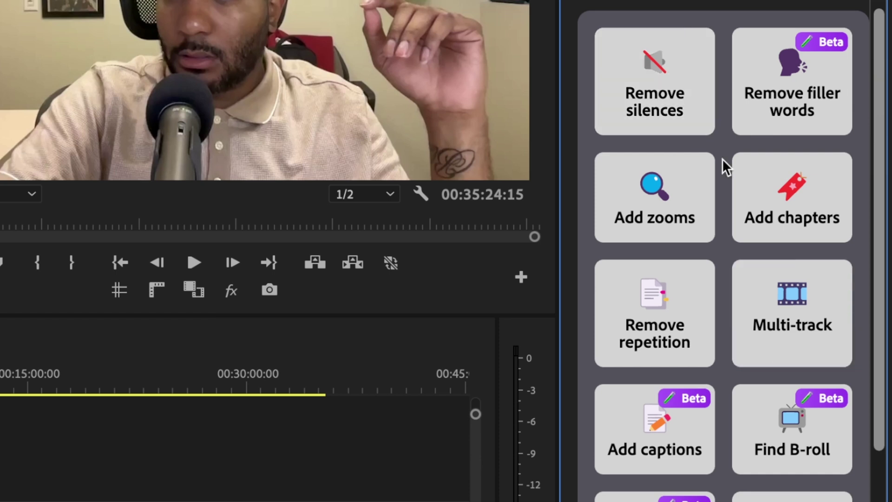
click(800, 296)
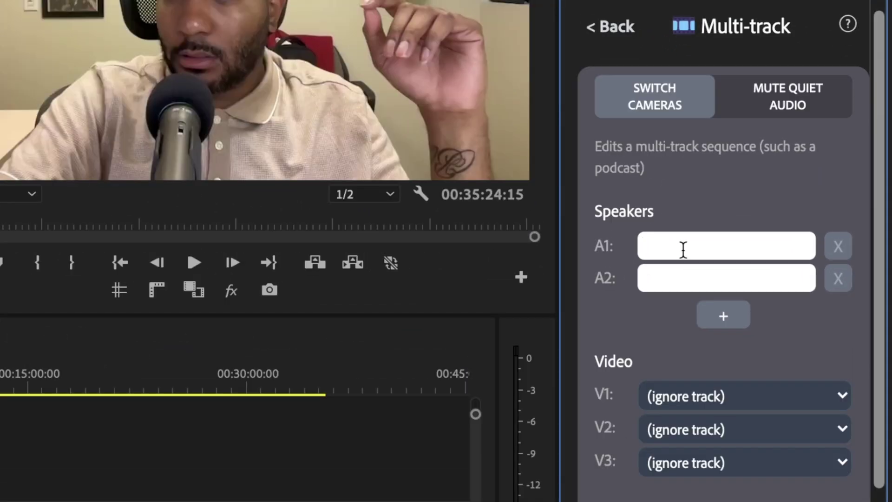
text(Host)
text(Guest)
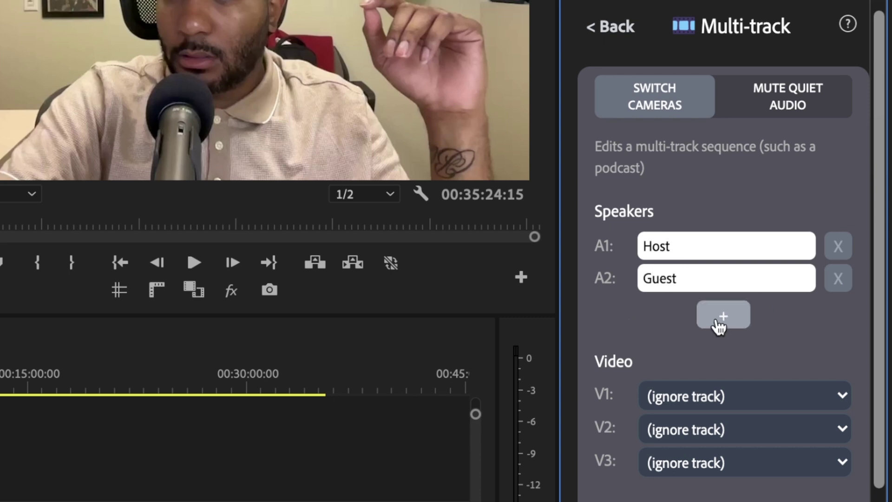
Step: Keep two speaker slots, assign Host to V1 and Guest to V2, then run Analyze
click(728, 319)
click(839, 311)
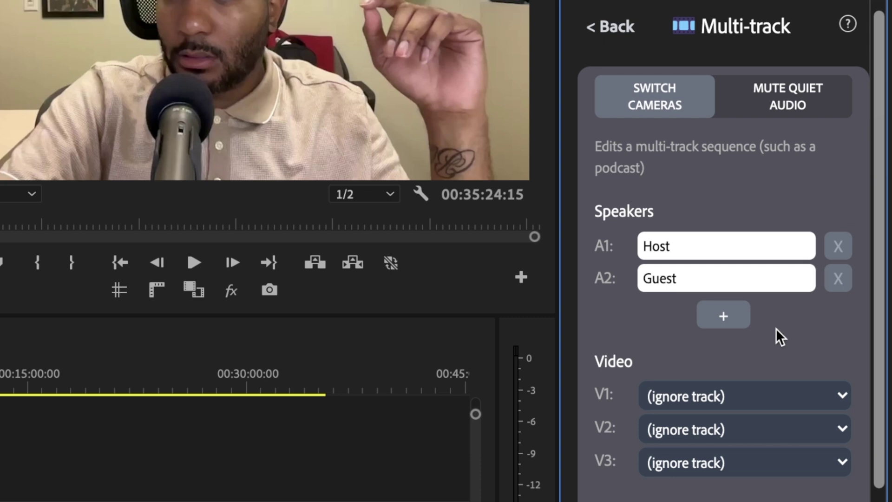
scroll(776, 328, down, 2)
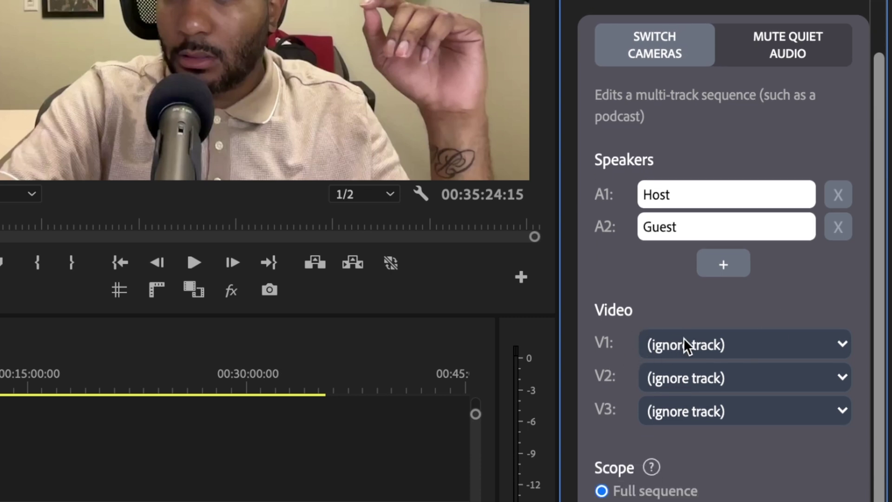
click(657, 343)
click(663, 376)
click(665, 378)
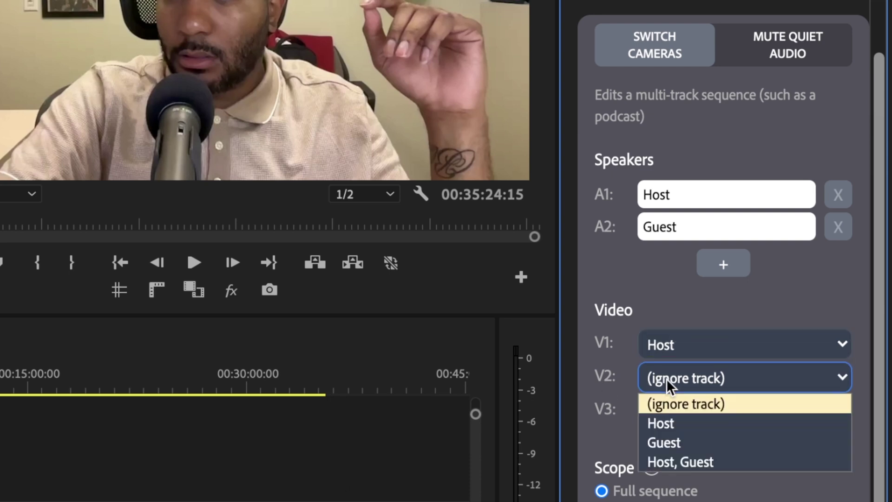
click(664, 440)
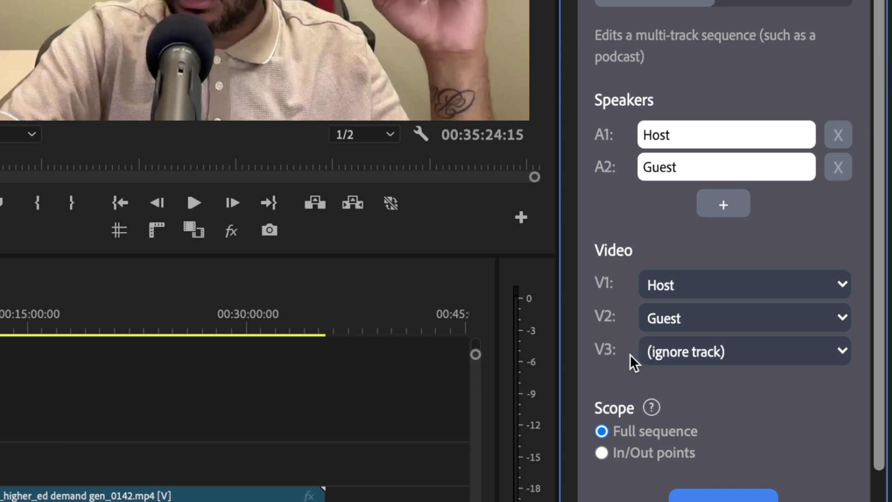
click(681, 356)
scroll(625, 251, down, 1)
scroll(618, 246, down, 1)
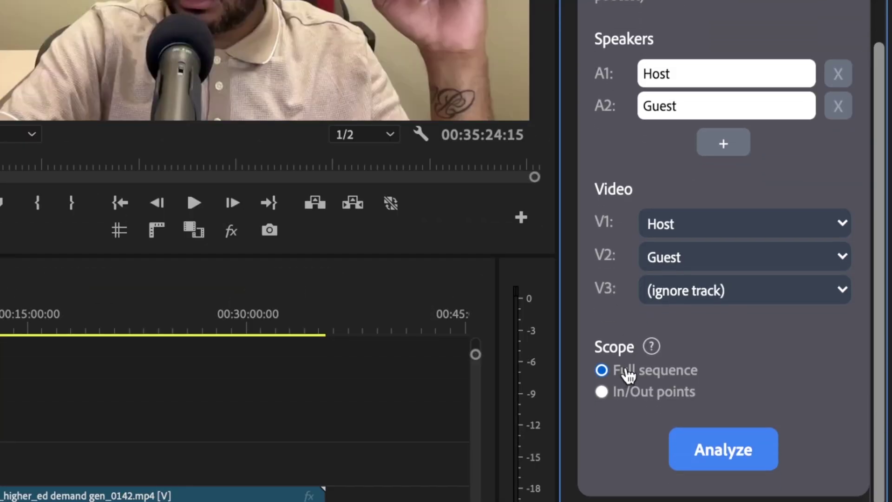
click(723, 449)
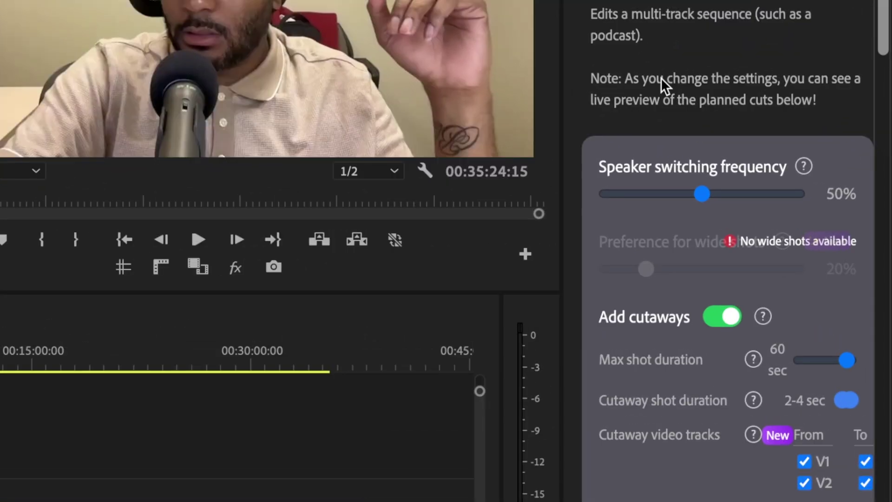
scroll(729, 332, down, 3)
scroll(634, 252, down, 1)
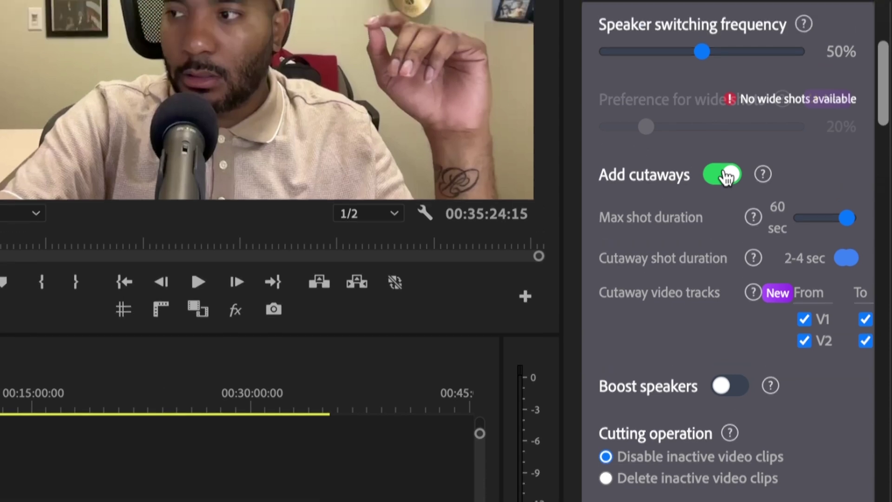
Step: Turn off automatic cutaways, keeping 50% speaker switching with inactive clips disabled
click(725, 133)
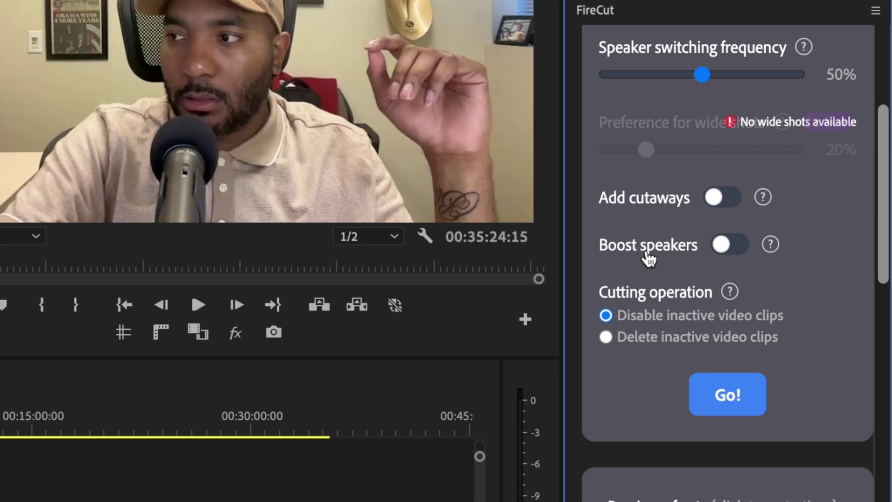
scroll(648, 258, down, 1)
scroll(648, 258, up, 2)
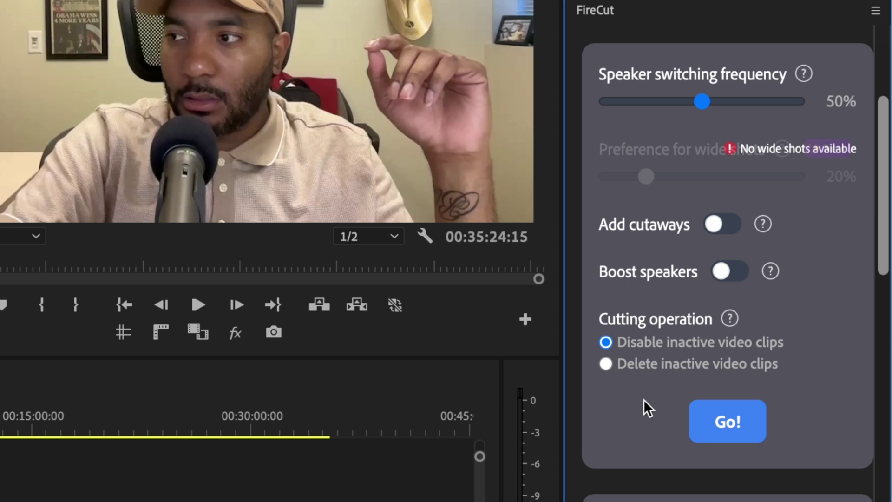
scroll(628, 272, up, 2)
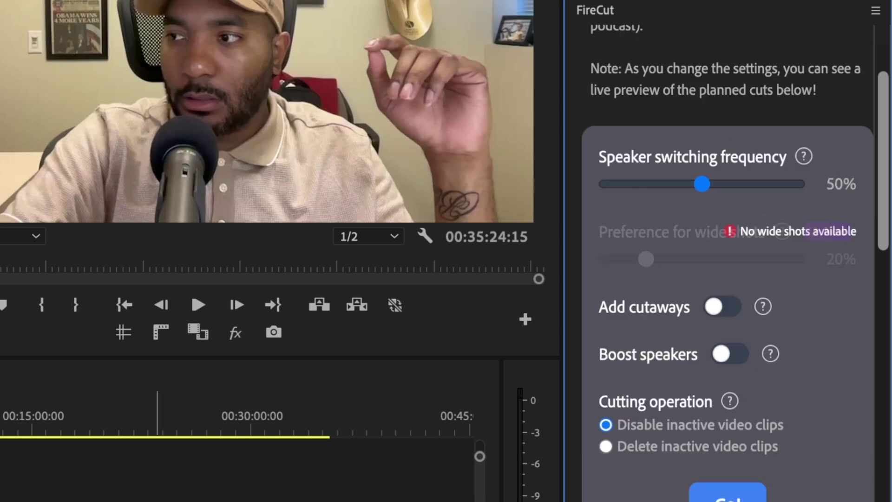
scroll(627, 279, up, 1)
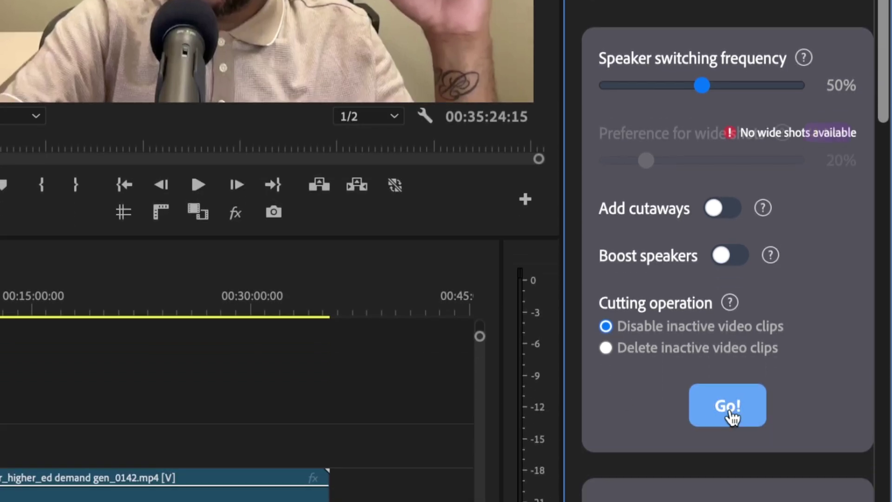
Step: Apply the multi-track speaker cuts with Go! and zoom into the timeline to review them
click(728, 405)
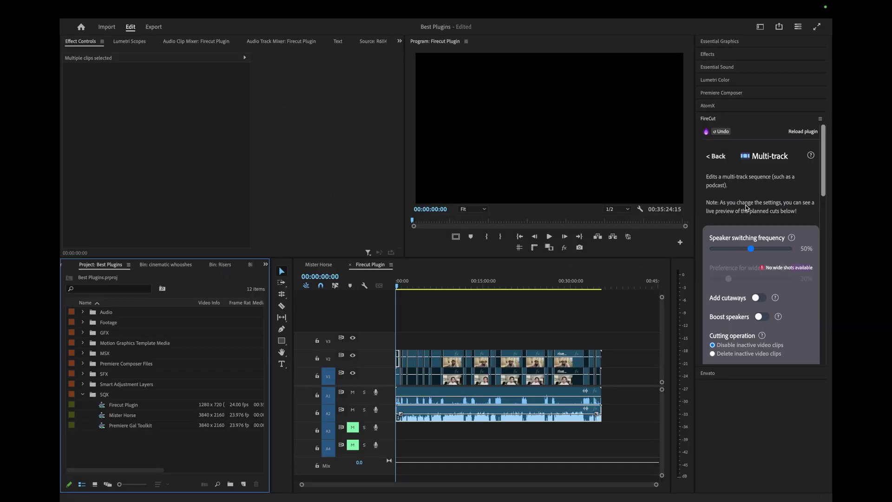
scroll(742, 204, down, 2)
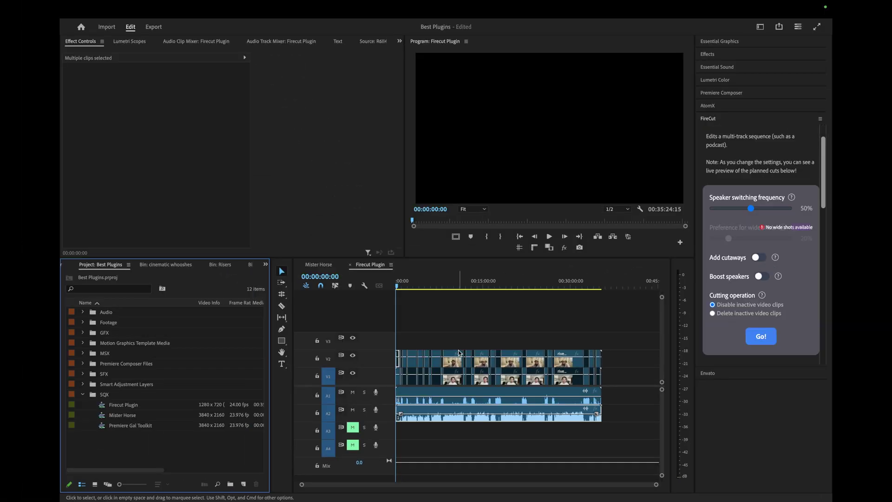
click(425, 338)
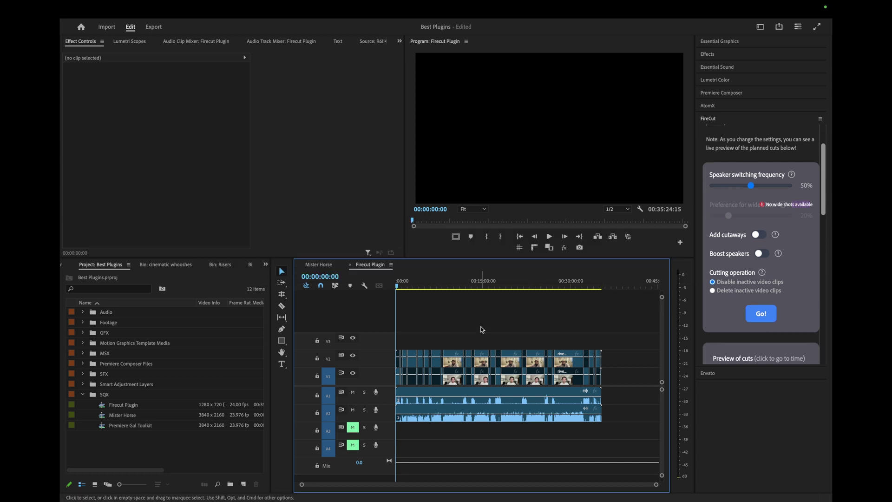
key(equal)
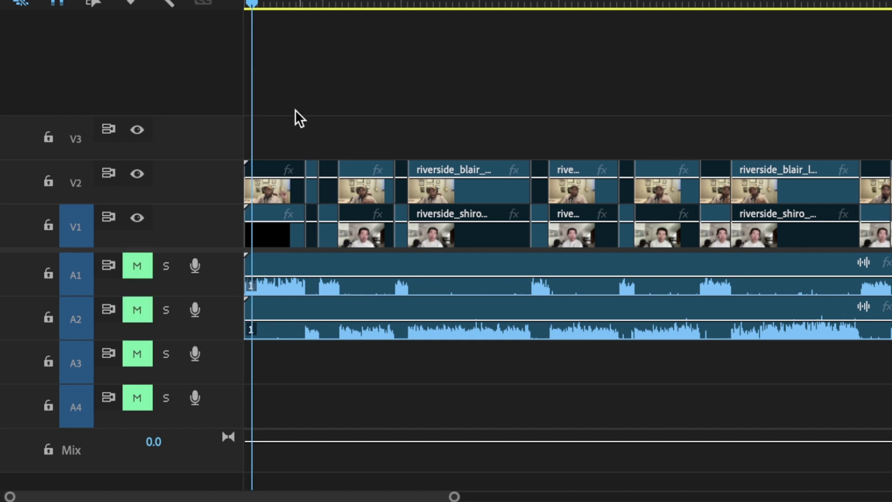
key(equal)
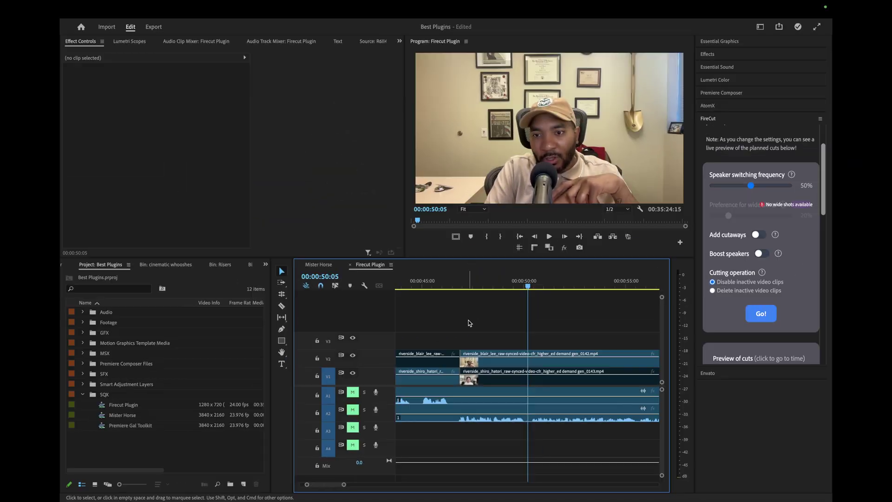
Step: Inspect the cuts around 46 seconds, fit the whole sequence in view, and widen the FireCut panel
click(459, 286)
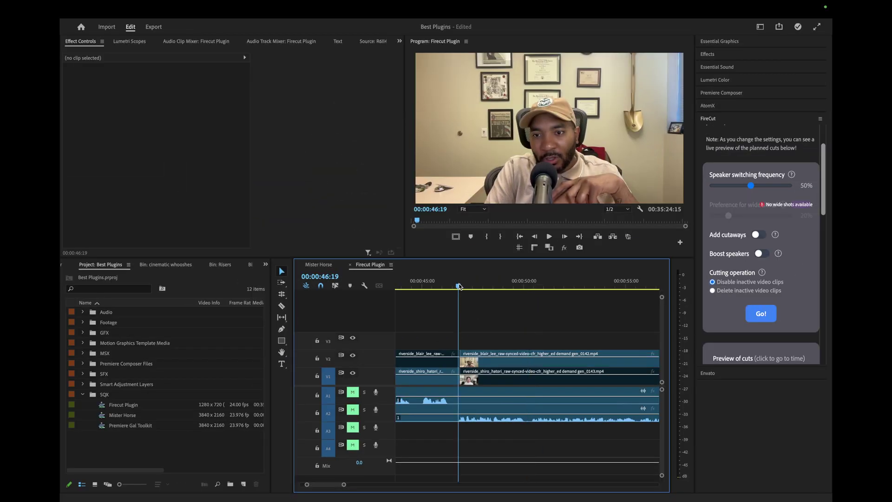
key(equal)
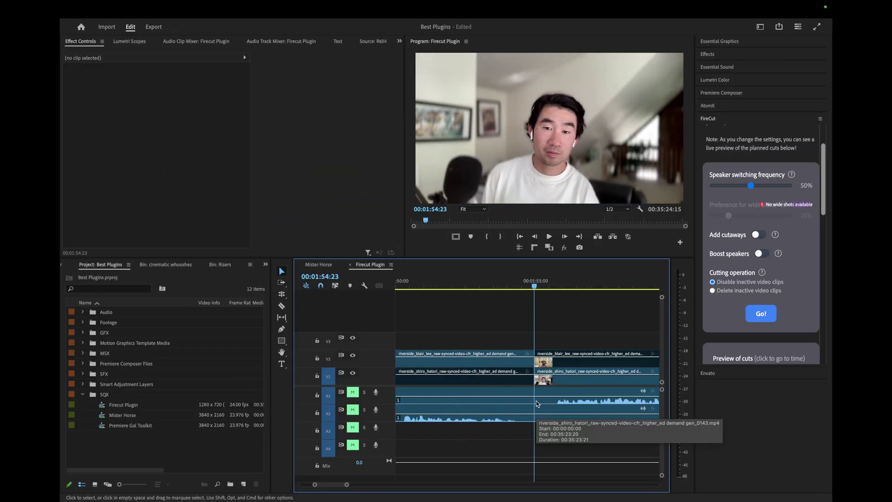
key(minus)
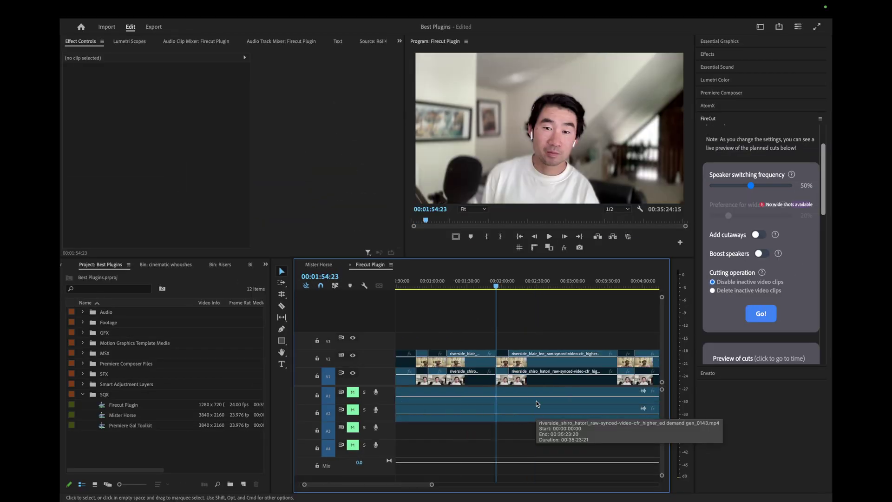
key(backslash)
key(space)
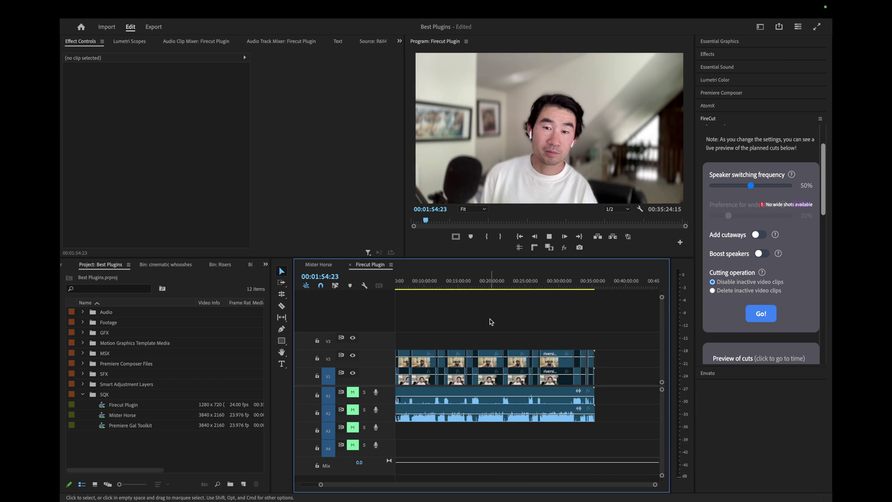
key(equal)
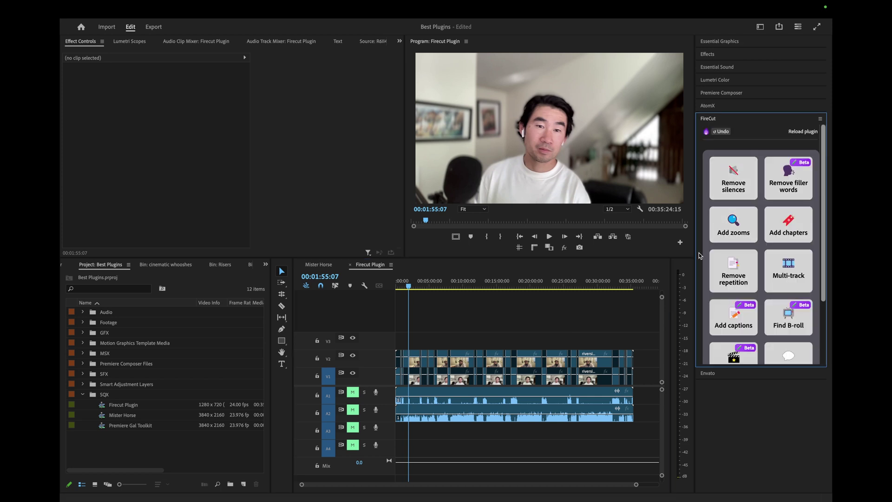
drag(699, 256, 685, 257)
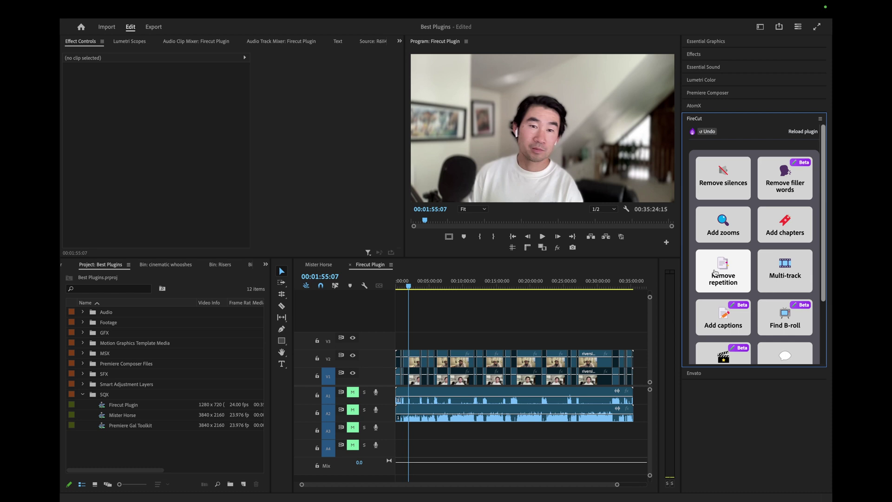
scroll(717, 273, down, 1)
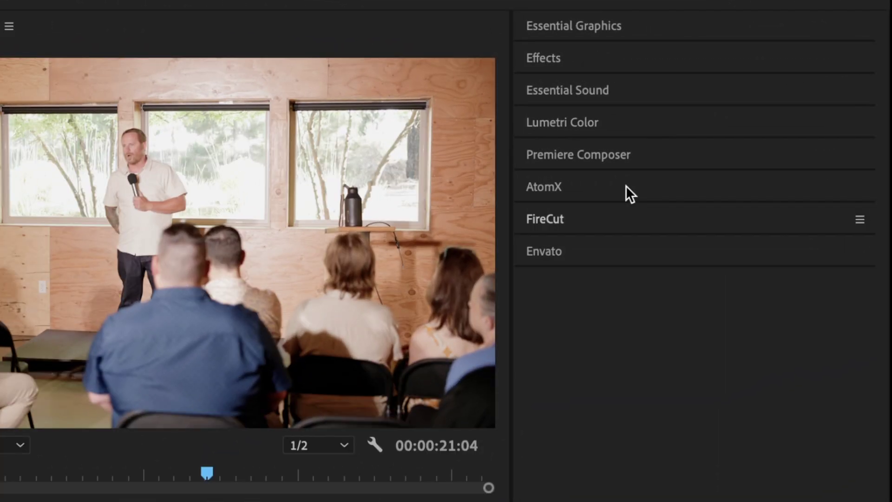
Step: Place a Gal Toolkit Subscribe Buttons (Youtube) 02 graphic on V2 over the audience footage
click(626, 185)
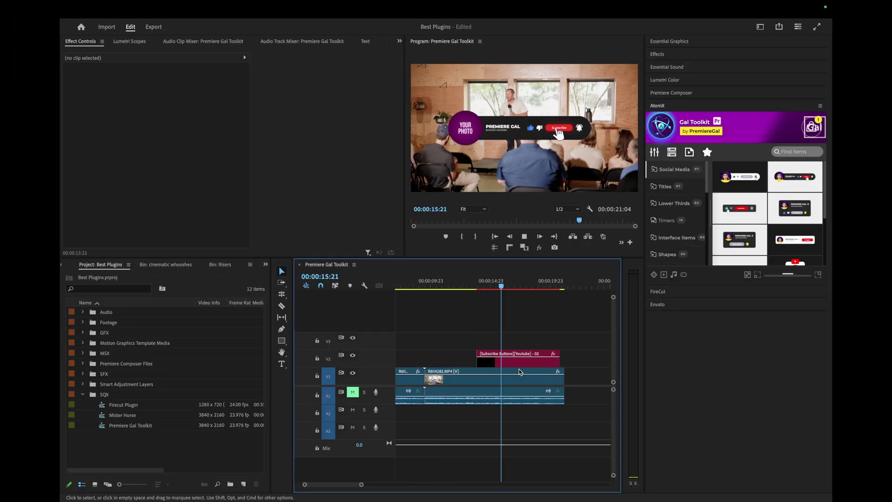
Step: Select the subscribe button clip and show its Essential Graphics Edit controls via the AtomX Customizer
click(495, 365)
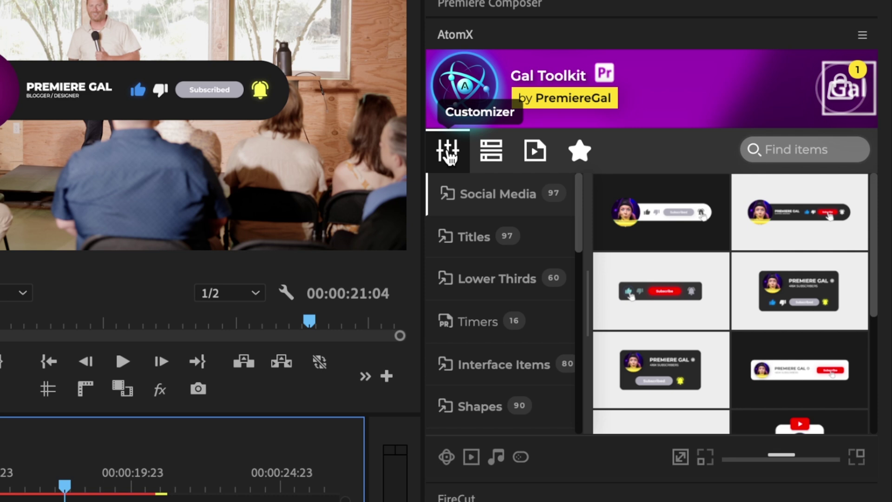
click(451, 155)
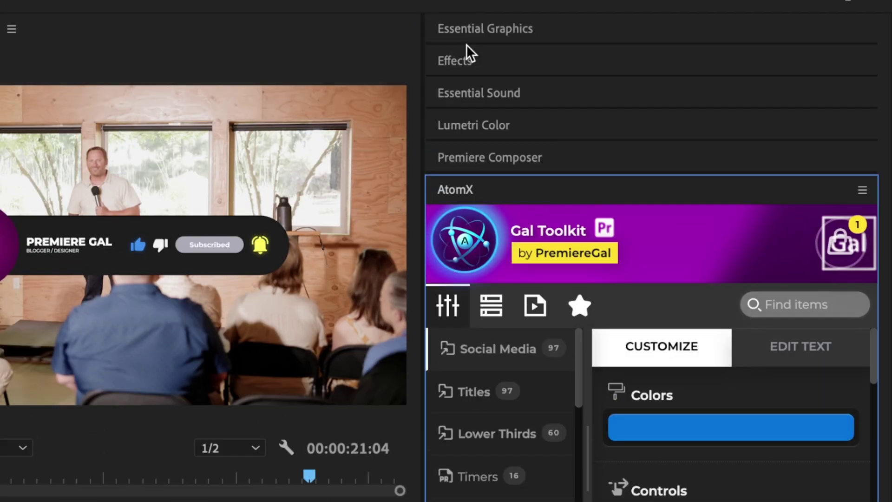
click(466, 38)
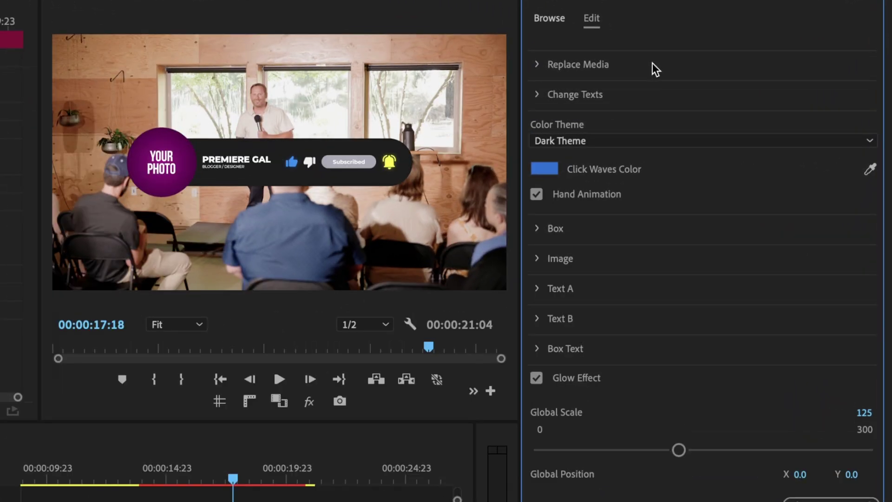
Step: Replace the placeholder photo at 25% height and edit Text A/B to the name and Filmmaker/Photographer title
click(564, 67)
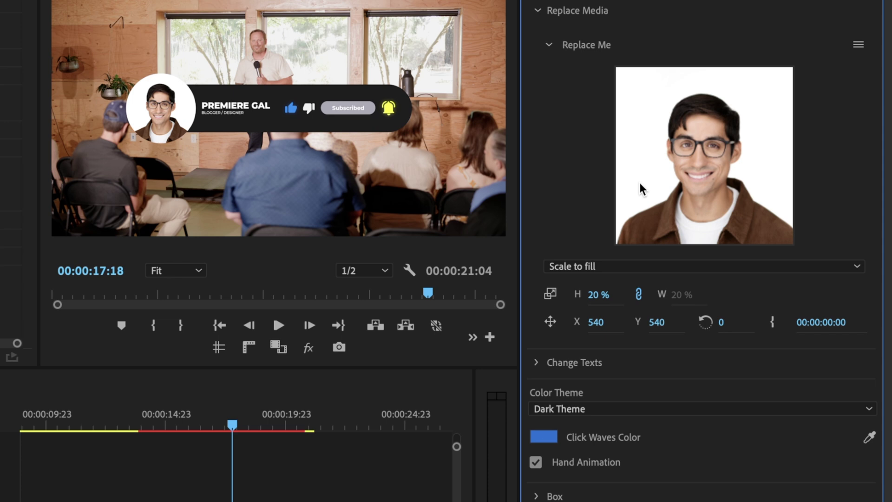
text(2)
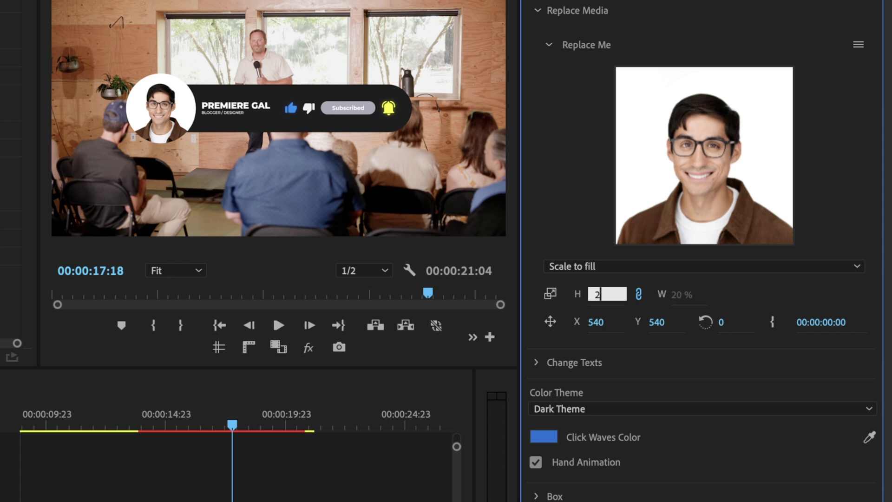
text(5)
key(Return)
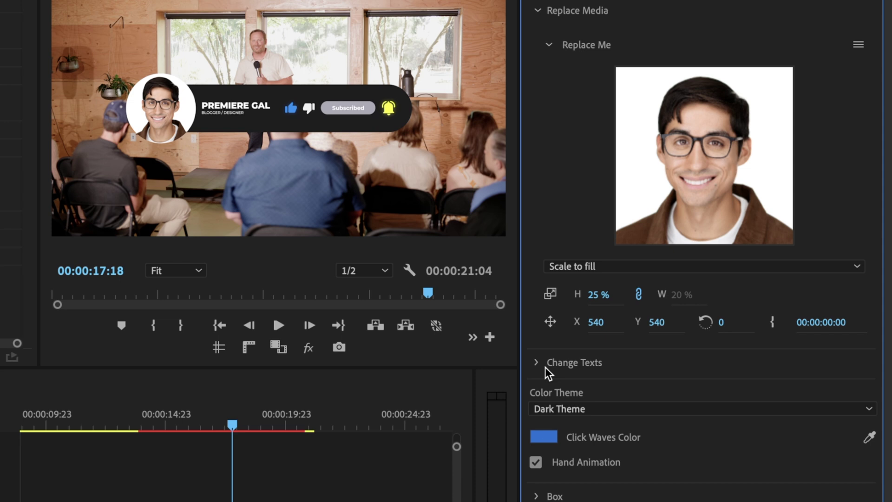
click(548, 364)
double_click(618, 407)
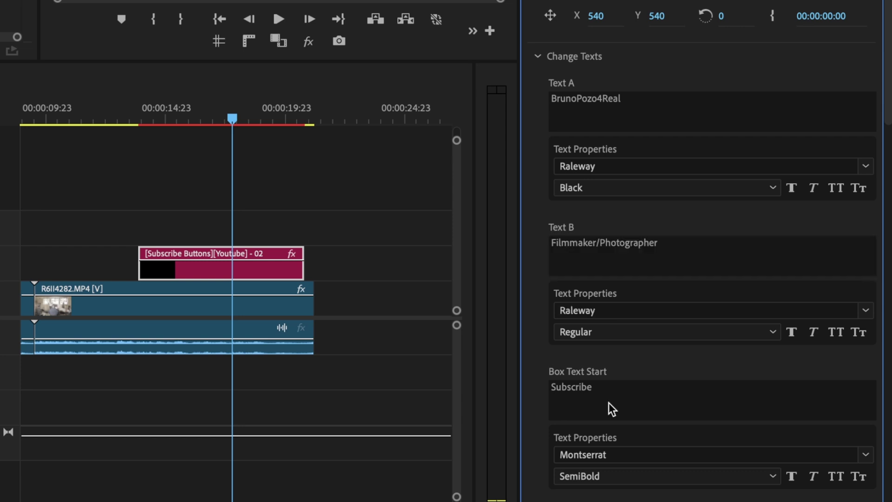
scroll(608, 402, down, 2)
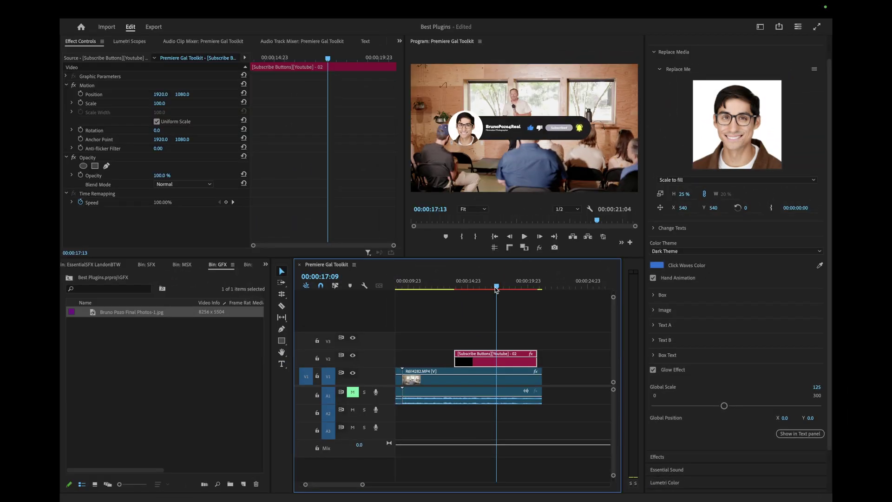
Step: Reveal the banner's box size and roundness settings, deselect the banner clip, then reselect it
drag(496, 289, 493, 289)
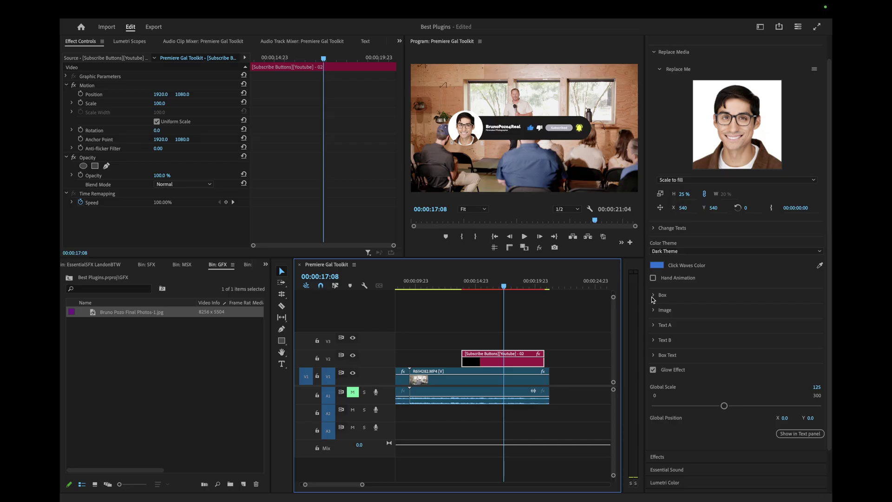
click(653, 295)
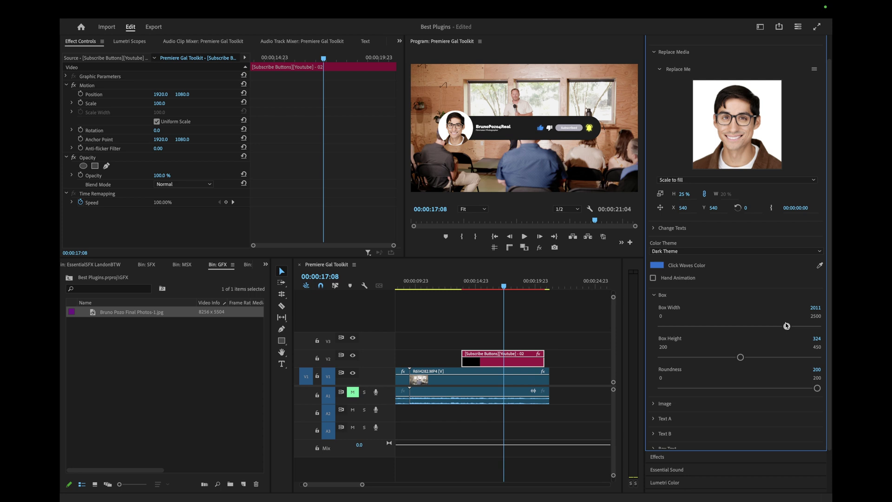
click(541, 342)
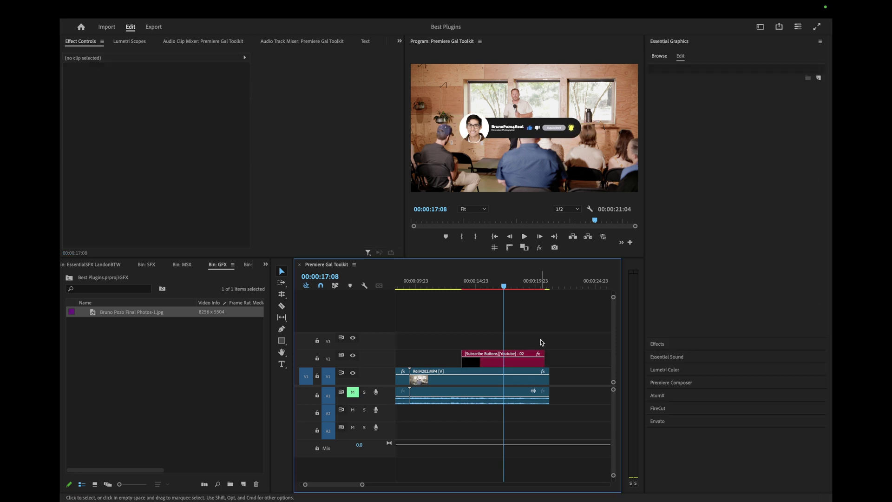
click(502, 354)
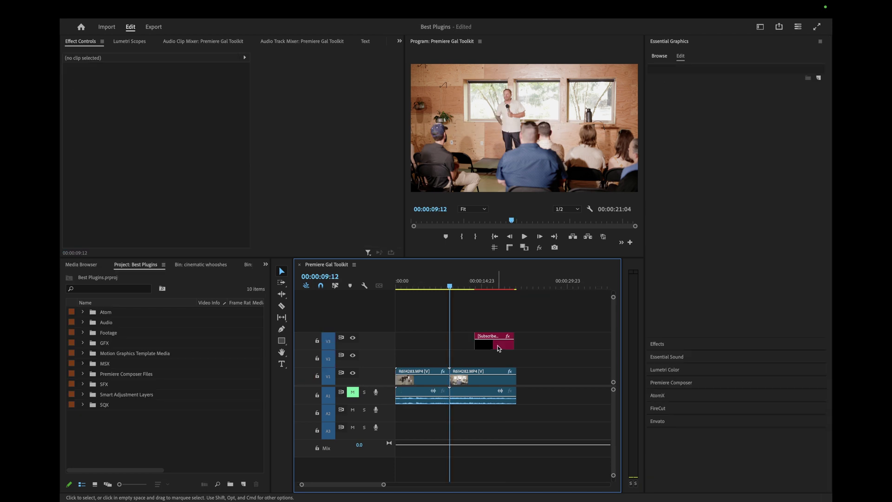
Step: Delete the banner and add an AtomX Elastic 'PREMIERE GAL' text animation at the sequence start, previewing at two seconds
key(Delete)
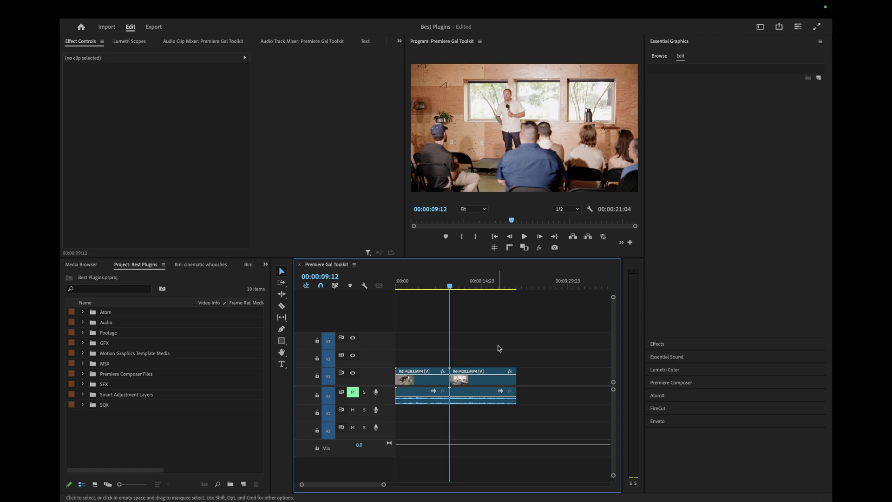
key(Home)
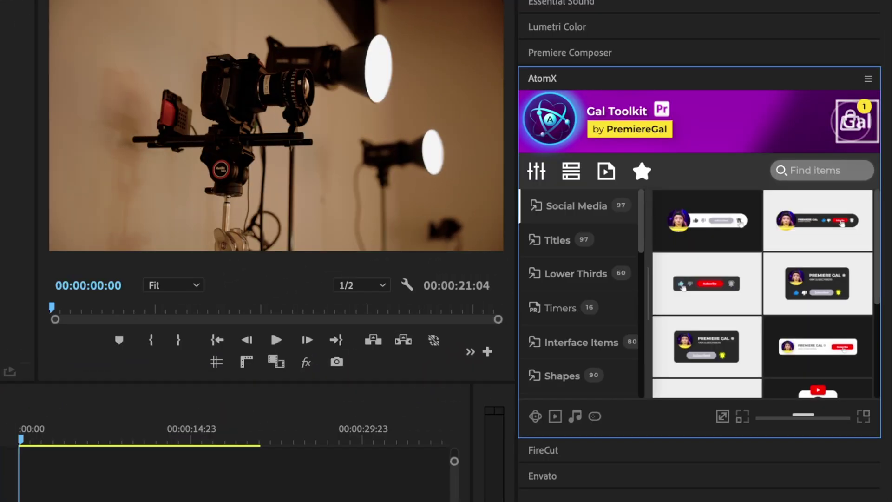
scroll(599, 278, down, 2)
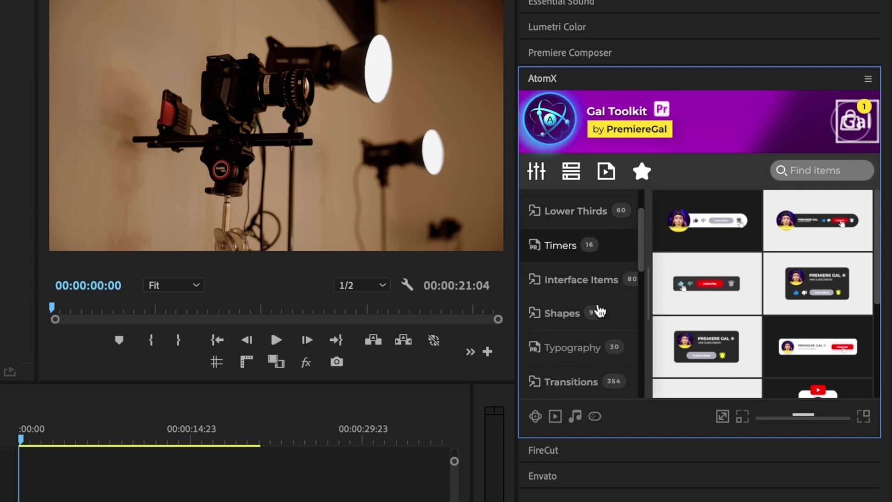
scroll(600, 293, down, 2)
scroll(600, 306, down, 2)
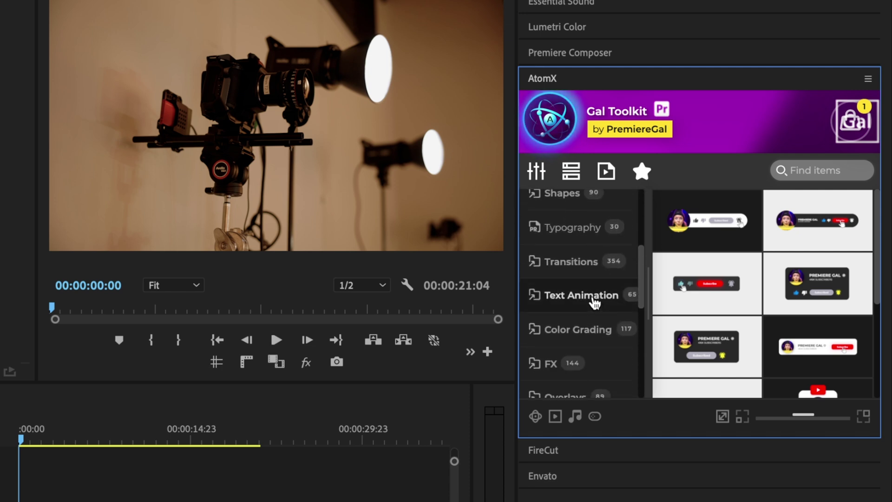
click(586, 298)
scroll(594, 301, down, 1)
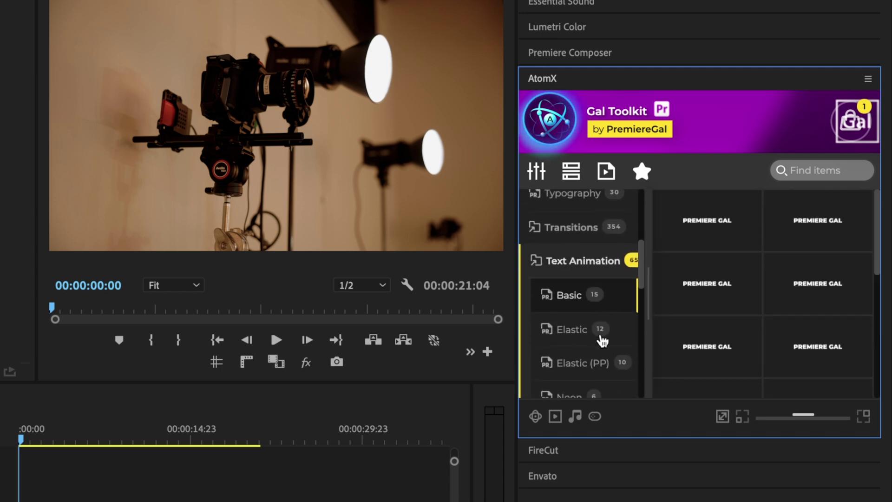
click(589, 335)
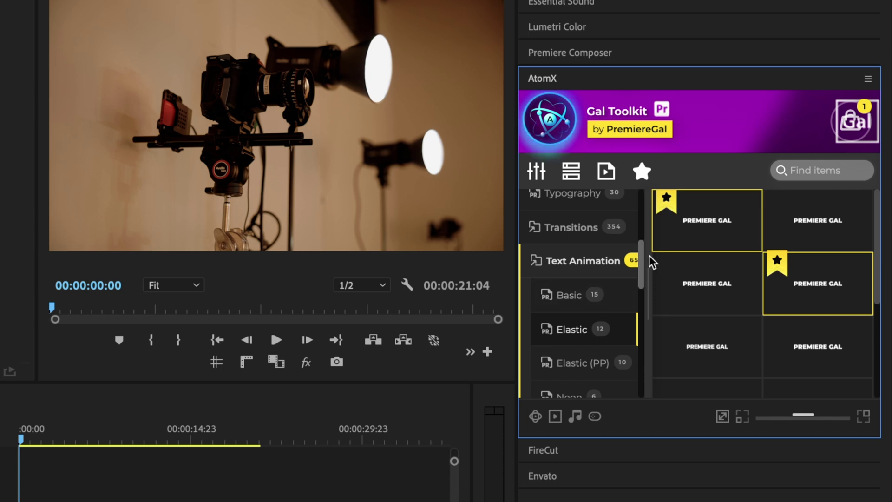
mouse_move(708, 221)
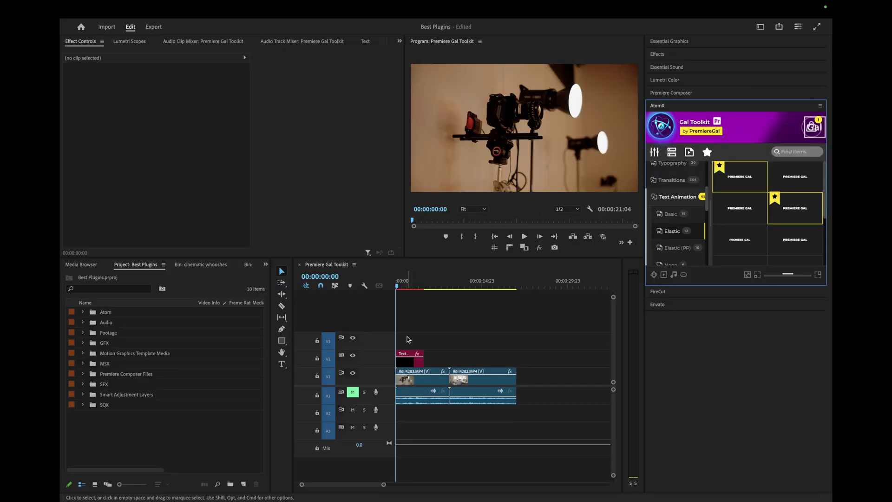
click(408, 288)
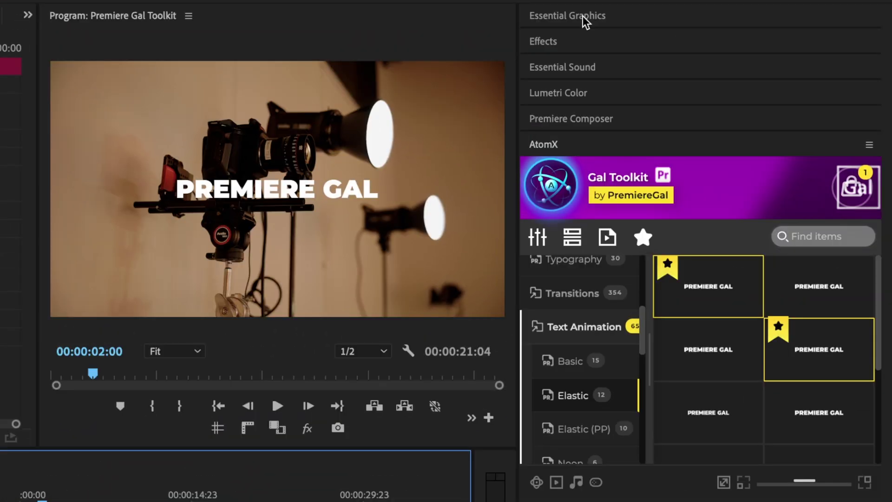
Step: Change the title text to 'Black Magic Camera' and set its font to Raleway Medium
click(583, 15)
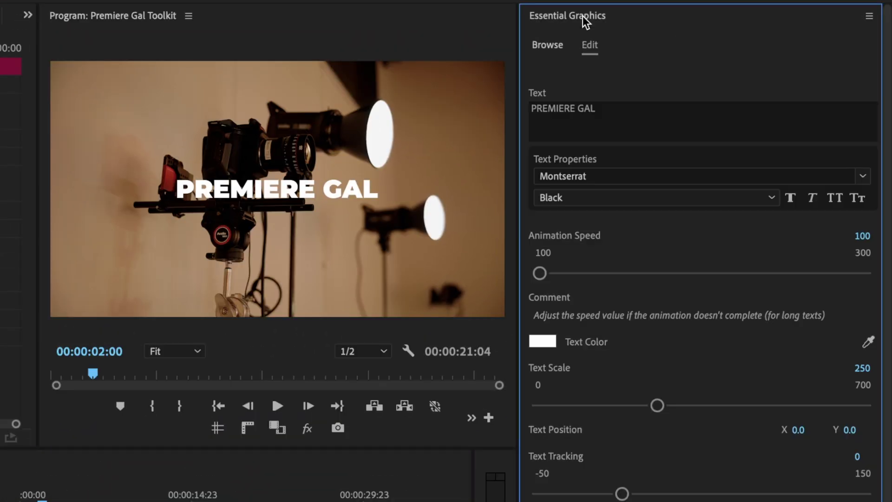
click(592, 125)
text(Black Mag)
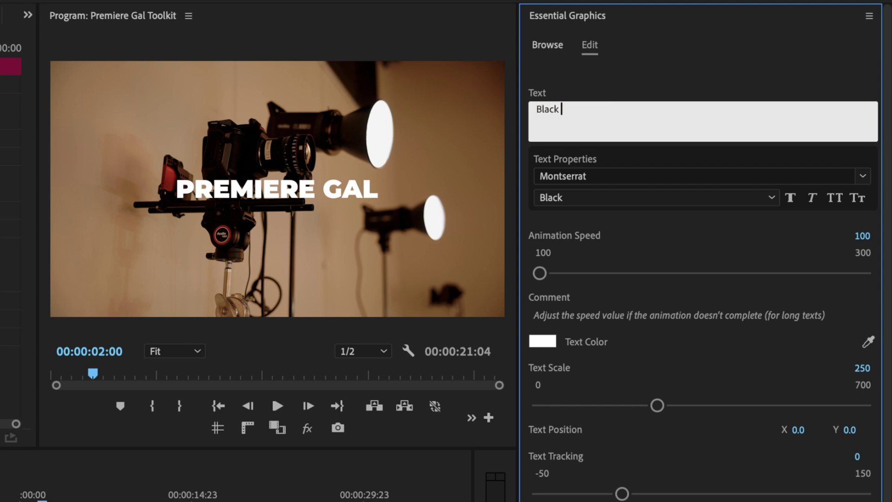
text(ic Camera)
key(Return)
click(578, 176)
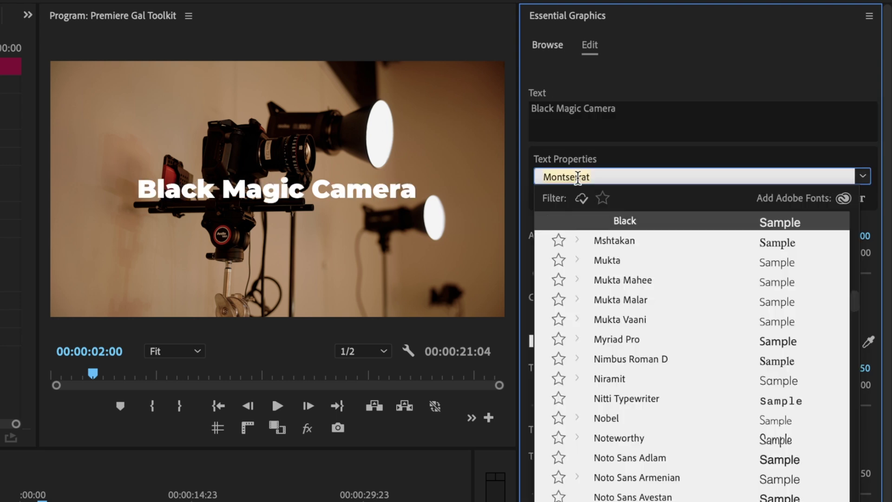
text(raleway)
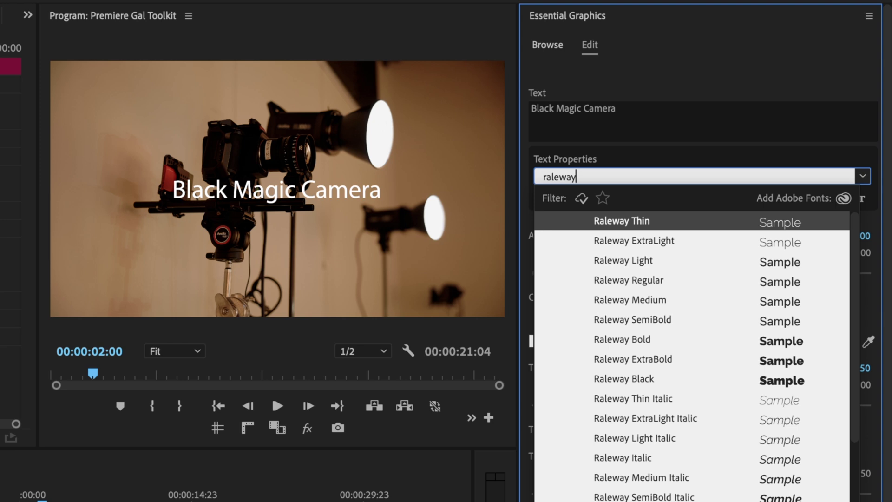
click(623, 300)
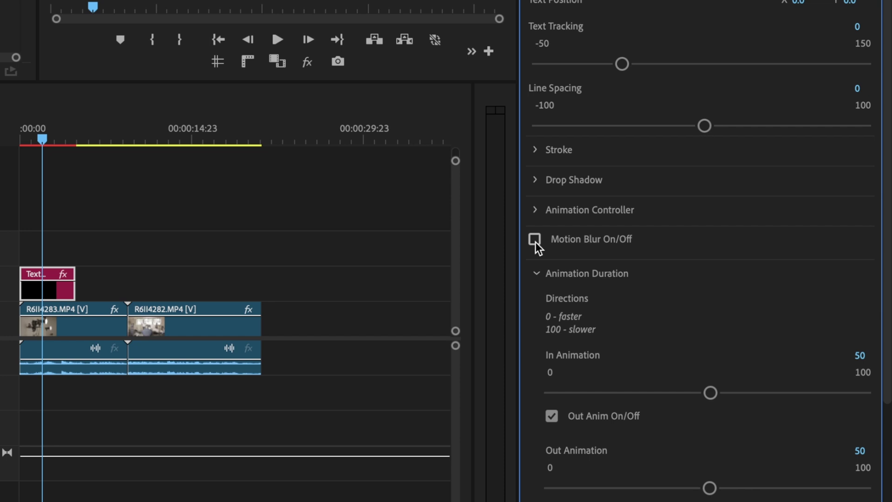
Step: Enable motion blur and switch the title's drop shadow on
click(534, 240)
click(534, 179)
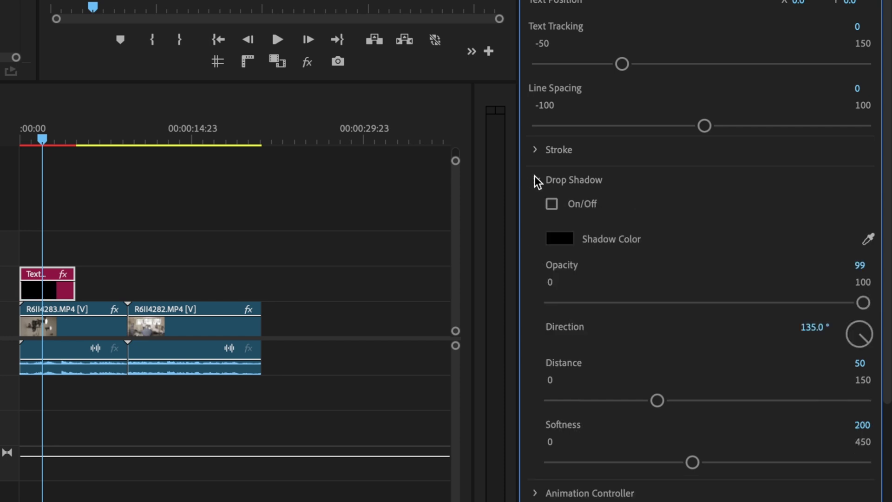
click(552, 204)
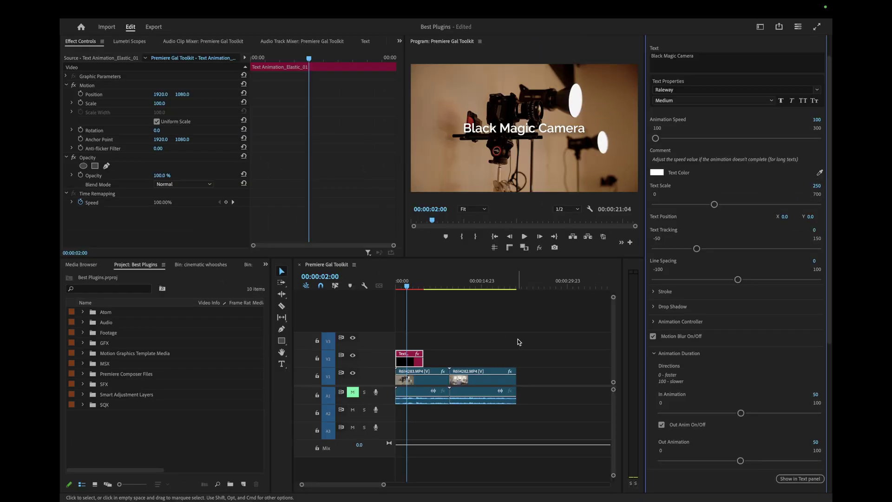
Step: Save the project and return the playhead to the start of the sequence
click(491, 339)
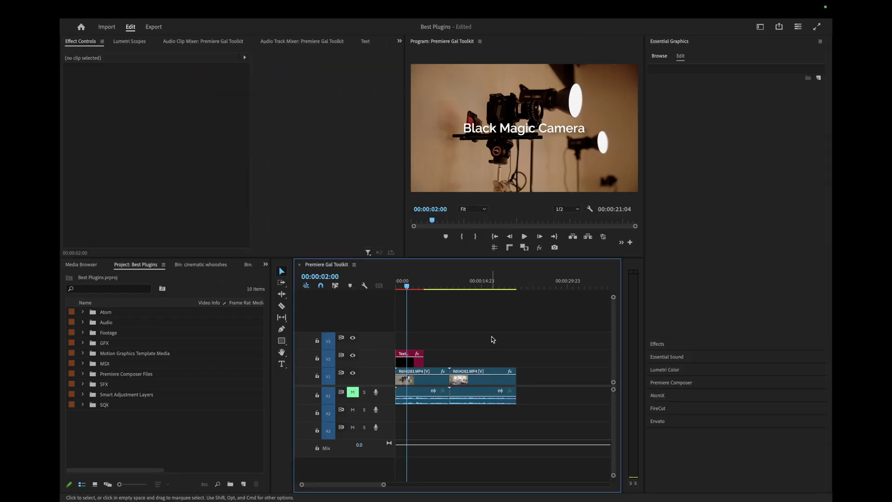
key(ctrl+s)
key(Home)
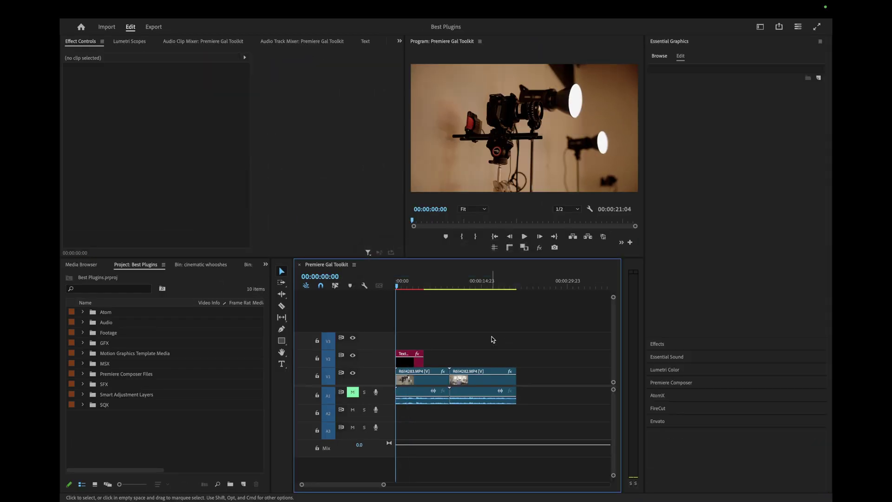
Step: Lower Program Monitor playback resolution to 1/8 and jump to the cut between the clips
click(565, 208)
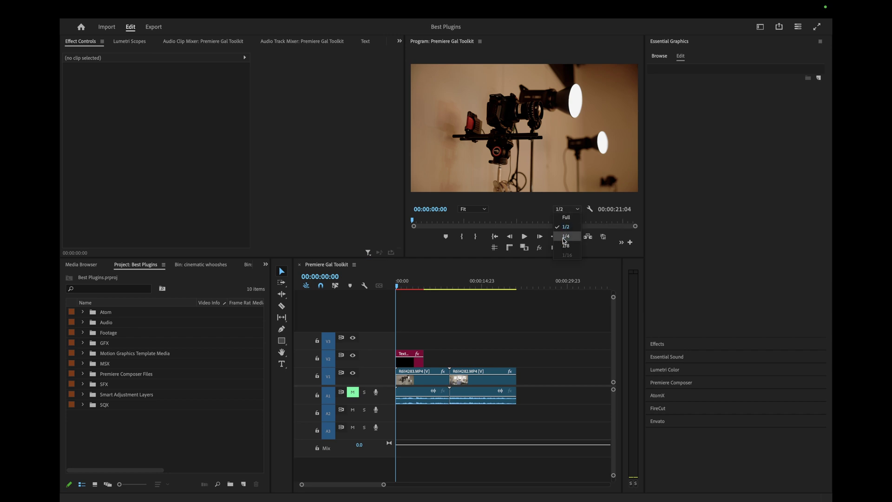
click(564, 245)
click(513, 320)
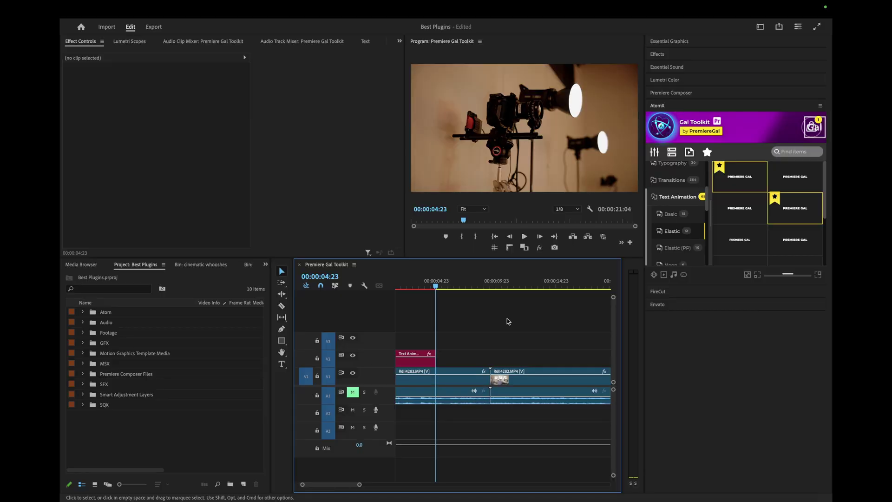
key(Down)
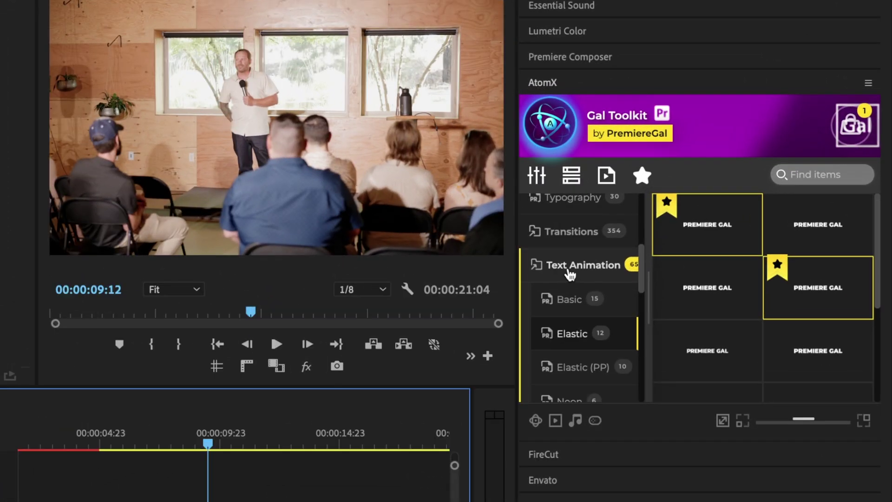
Step: Browse AtomX FX > Camera Movements to reach the zoom-out presets for the cut
click(569, 268)
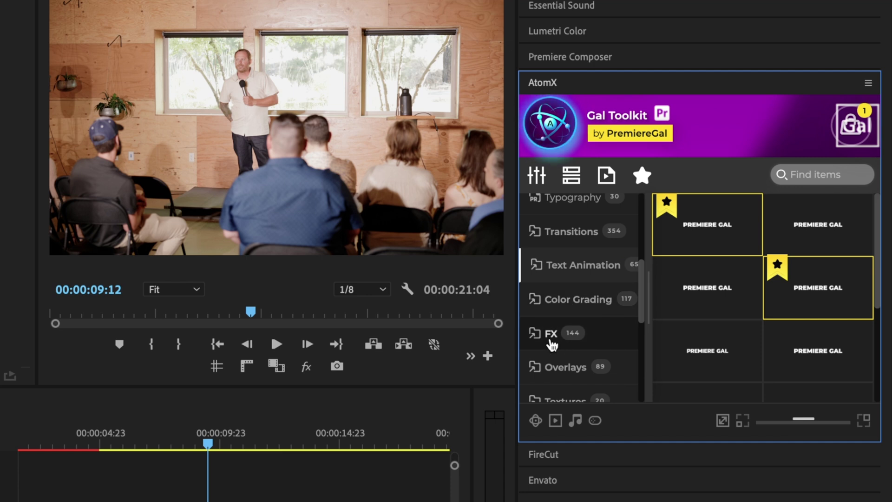
click(556, 333)
scroll(585, 328, down, 2)
scroll(585, 327, down, 2)
scroll(585, 327, down, 1)
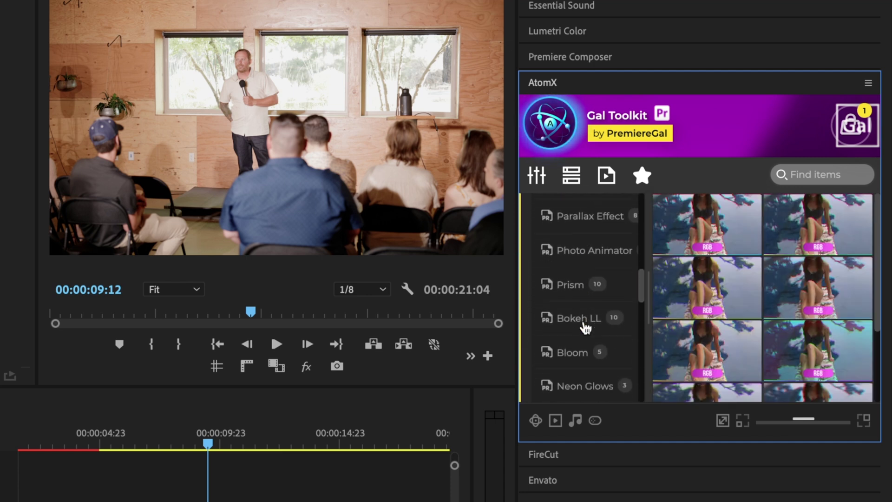
scroll(586, 327, down, 2)
scroll(585, 328, down, 2)
click(584, 315)
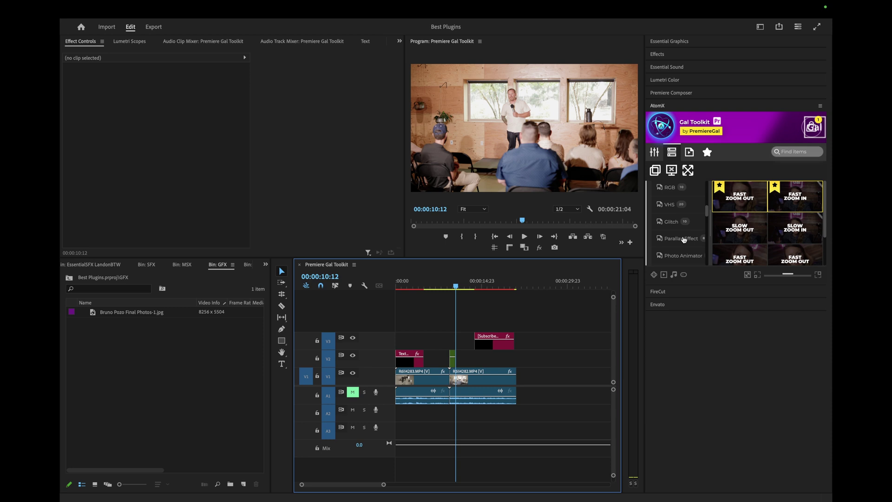
scroll(683, 239, down, 3)
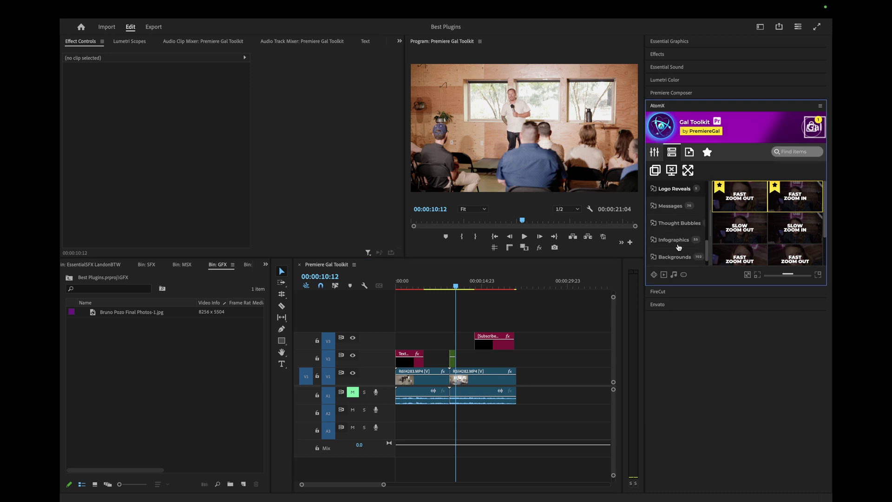